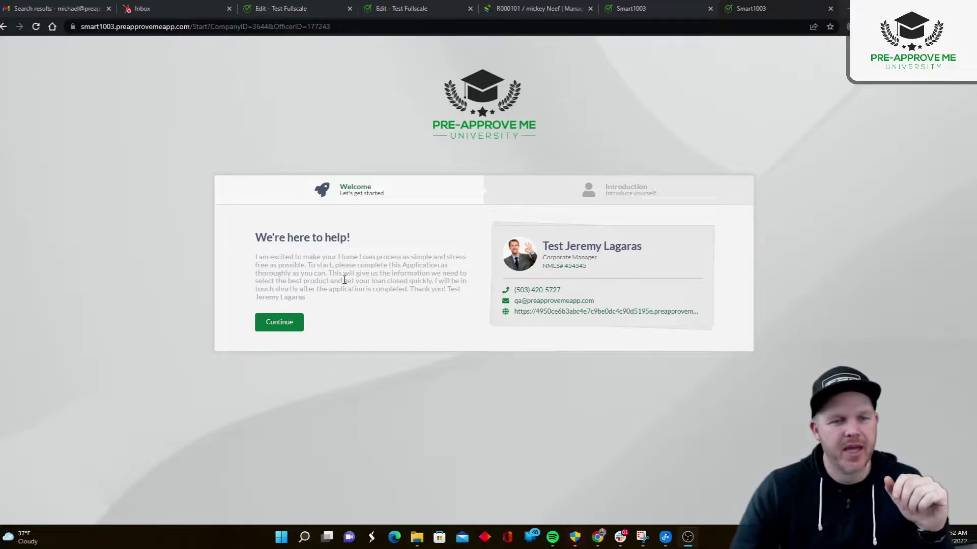
Step: Submit the borrower introduction and start the Personal Details section
left_click(651, 11)
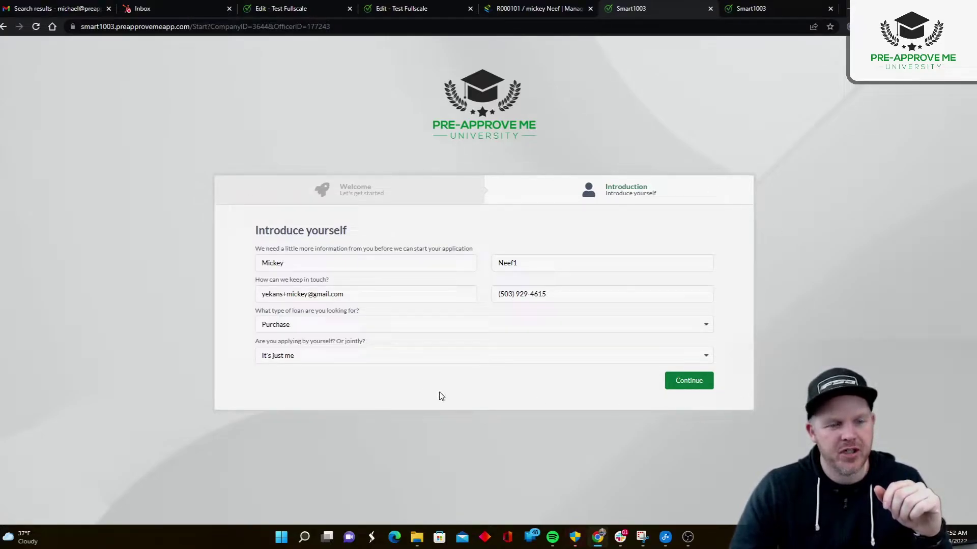
left_click(693, 386)
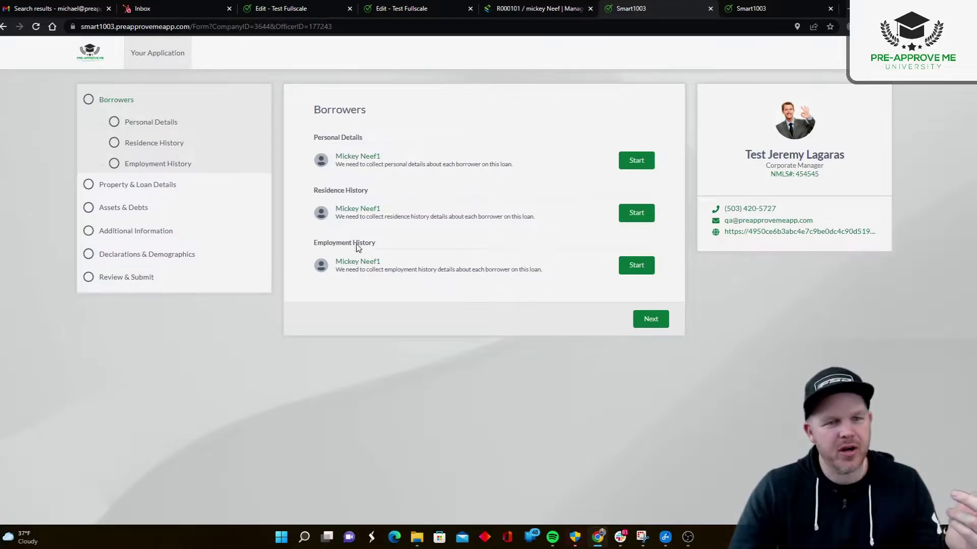
left_click(640, 163)
Step: Set marital status to Single, fill in the date of birth and SSN, and save
left_click(359, 217)
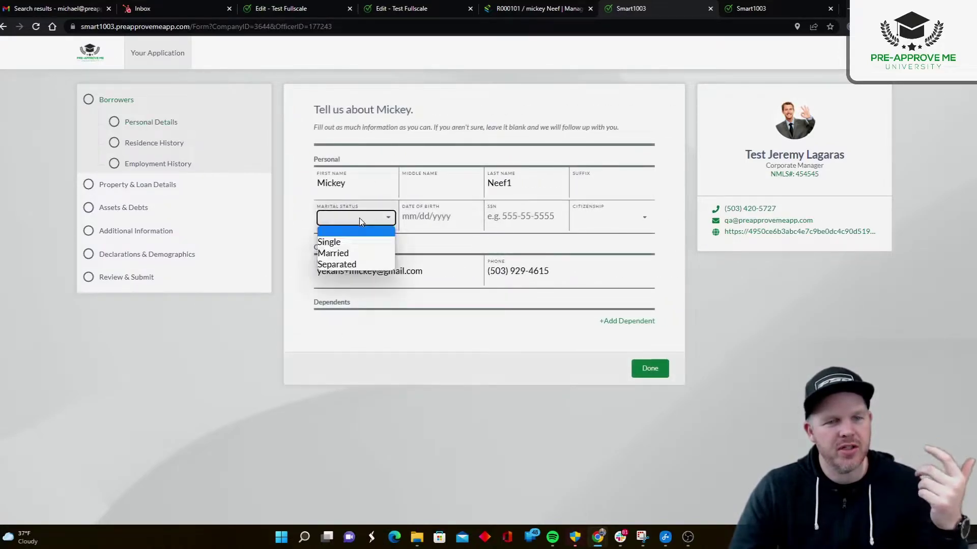
left_click(330, 241)
left_click(425, 217)
left_click(425, 239)
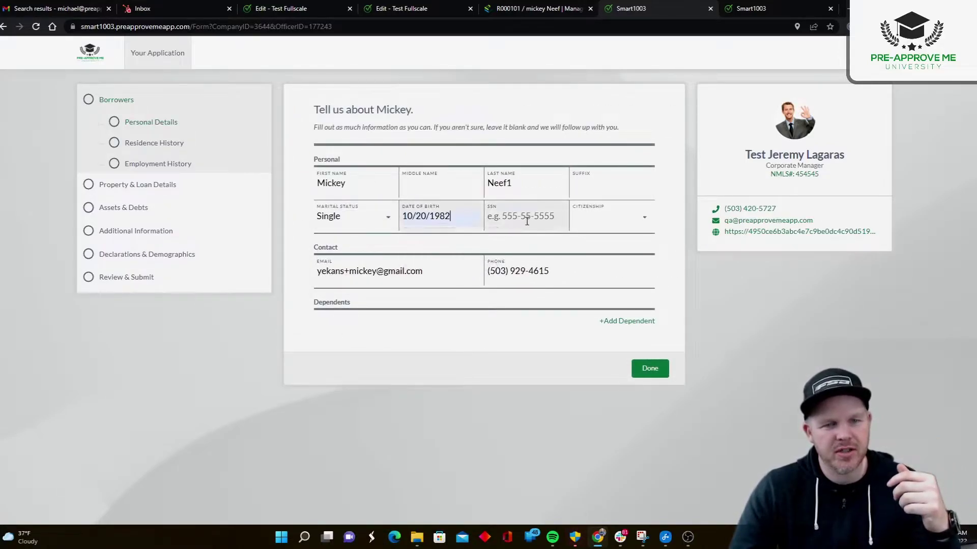
left_click(523, 218)
type("545-55-5555")
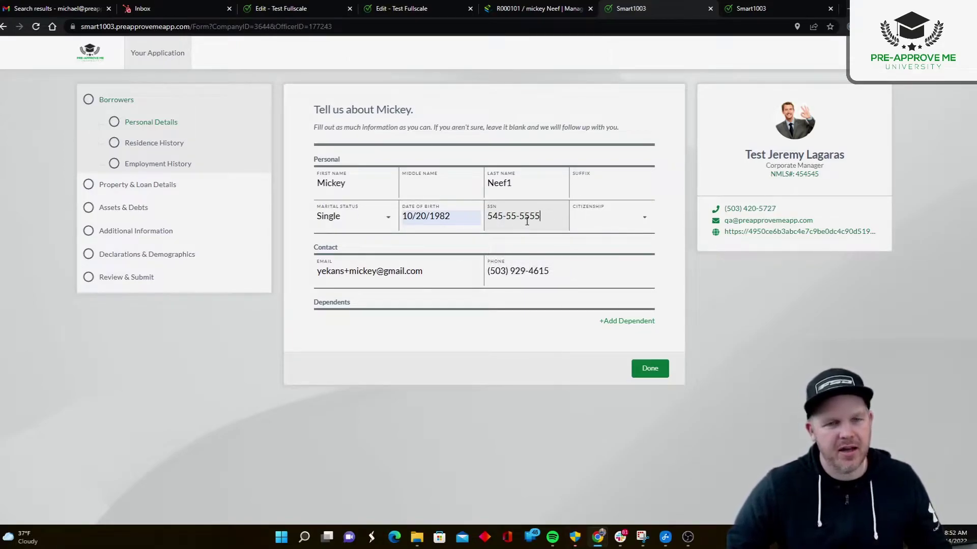
left_click(640, 368)
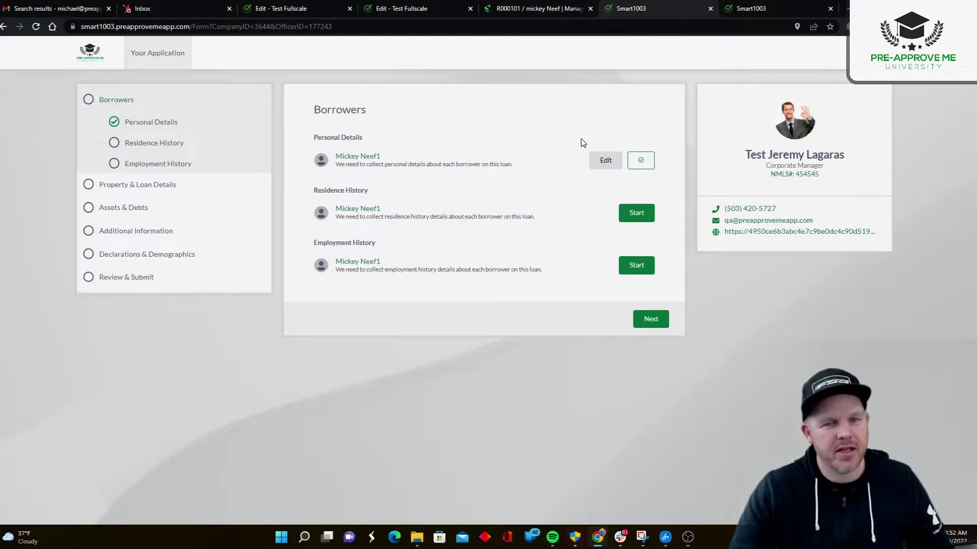
Step: Open Residence History, enter then clear Years at Address, and go to Review & Submit
left_click(636, 214)
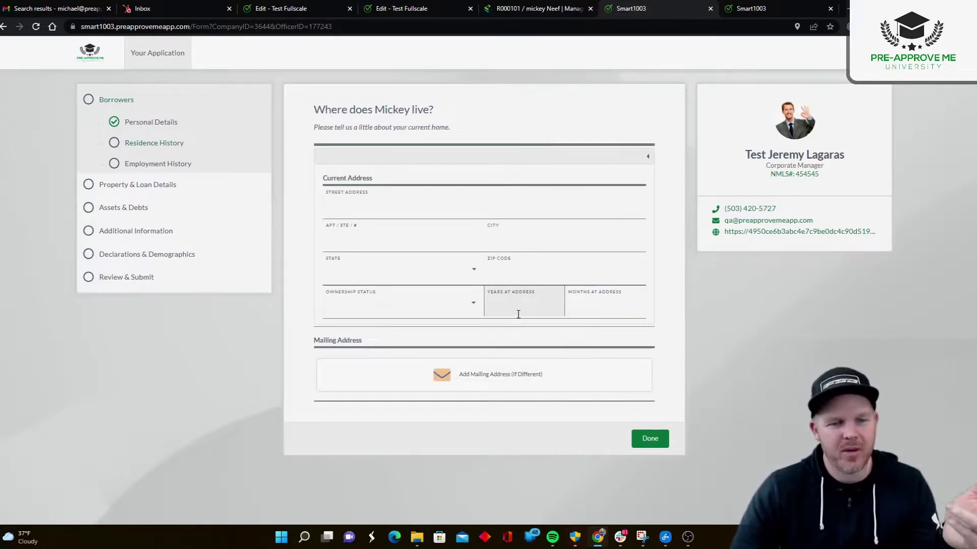
left_click(519, 312)
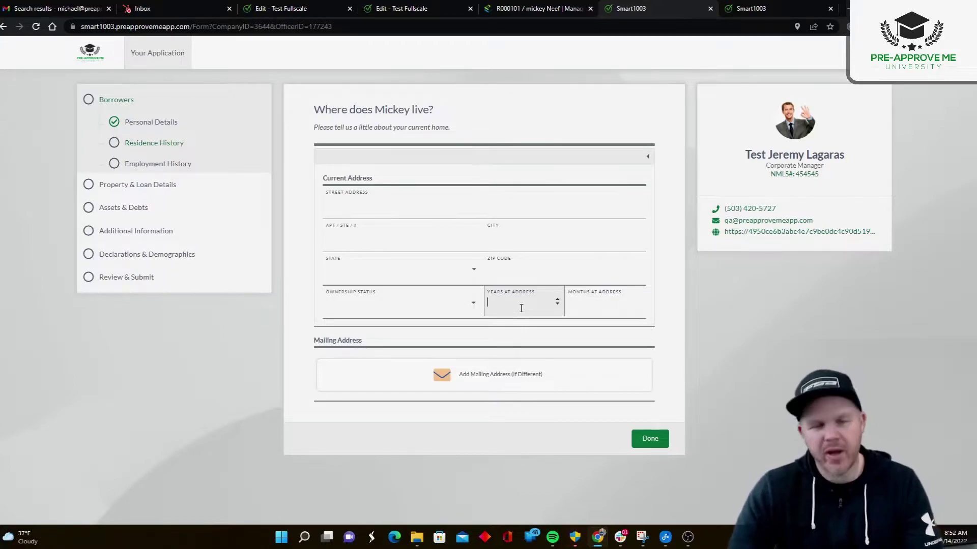
type("1")
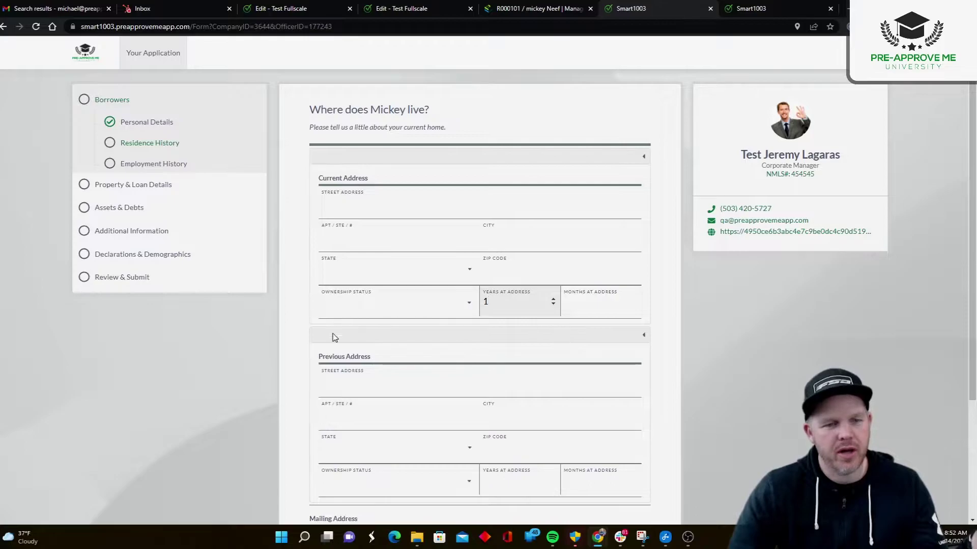
key("BackSpace")
type("2")
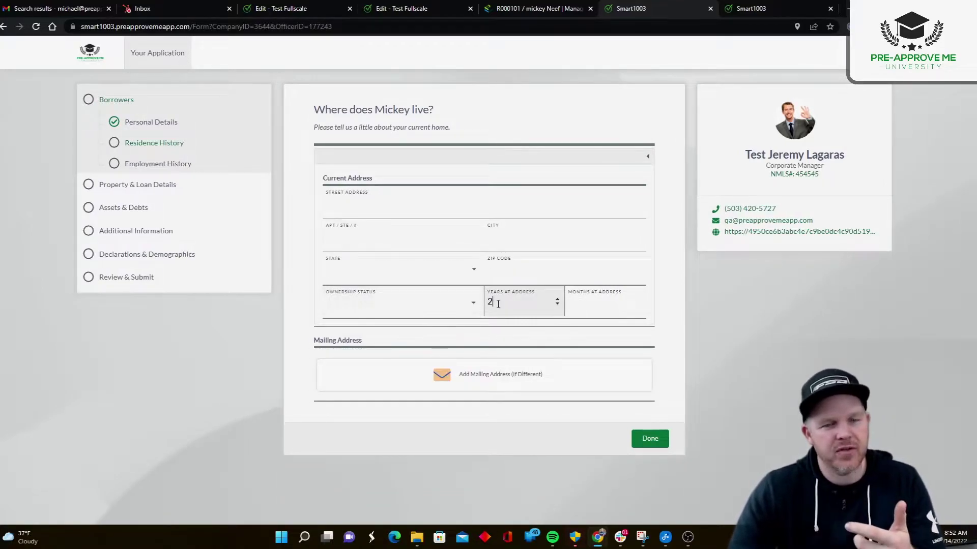
key("ctrl+a")
key("BackSpace")
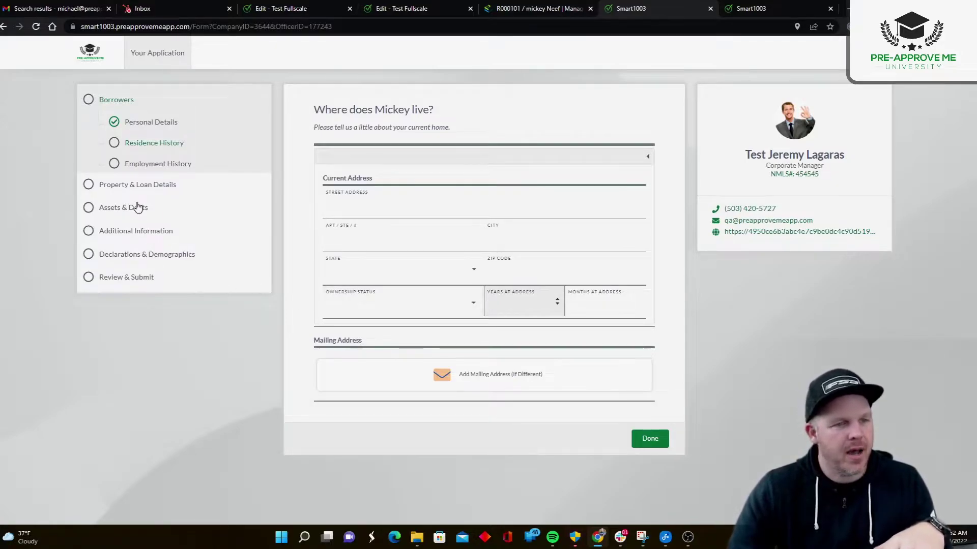
left_click(133, 279)
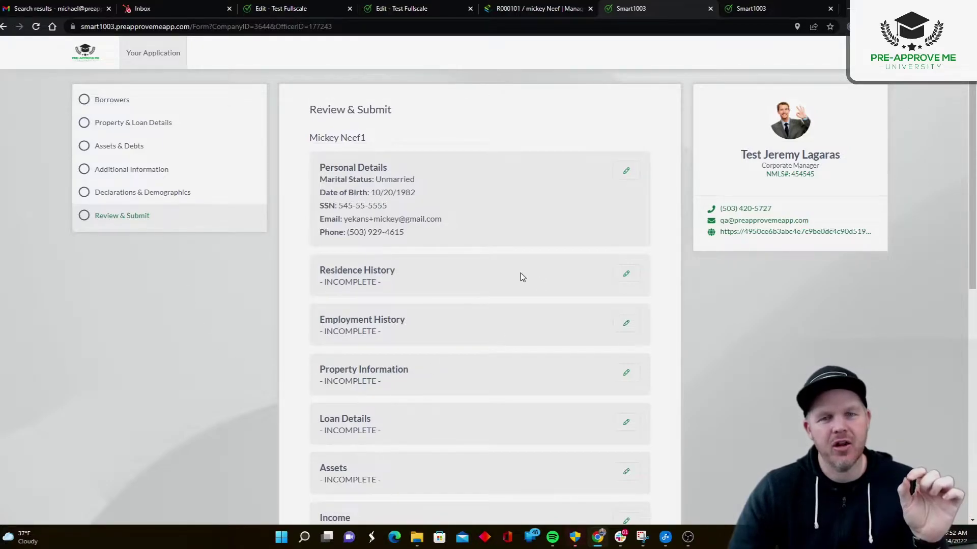
Step: Authorize the credit report, accept the Privacy Policy and eDisclosure Agreement, then submit the application
scroll(519, 277, "down", 9)
left_click(633, 377)
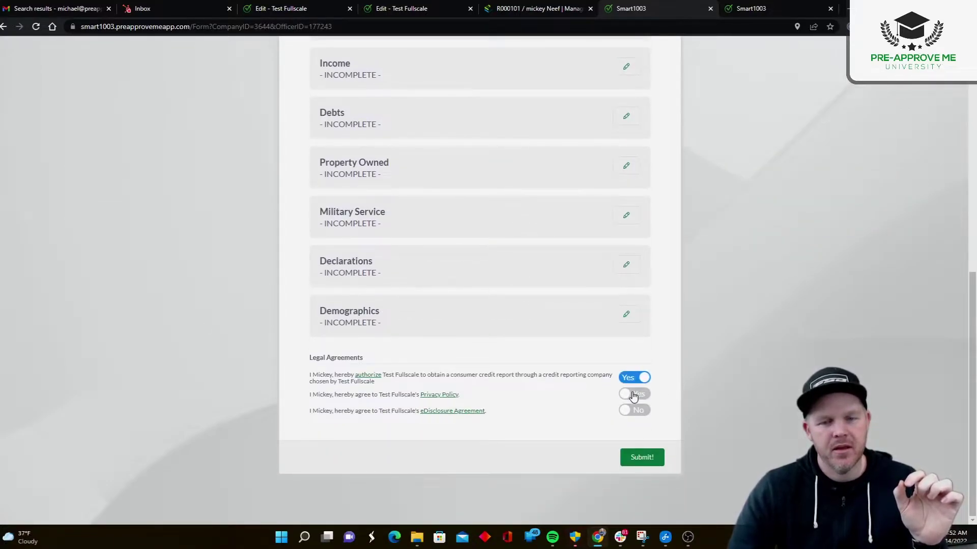
left_click(633, 394)
left_click(633, 411)
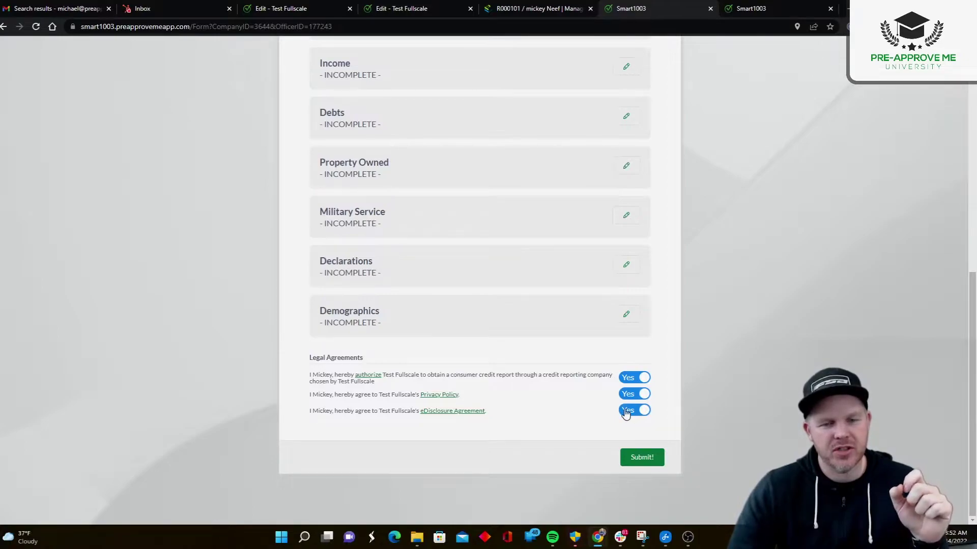
left_click(645, 461)
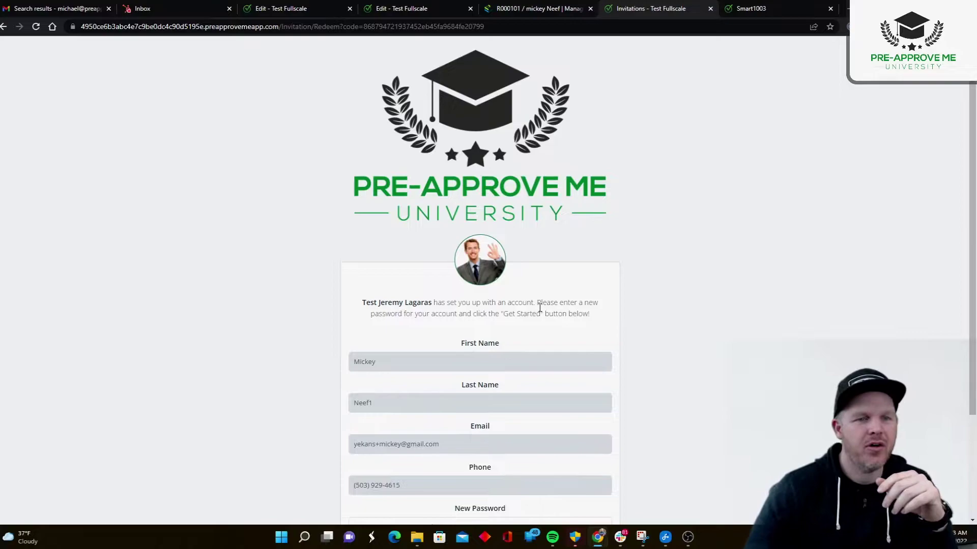
Step: Enter the new account password and confirm it
scroll(312, 261, "down", 3)
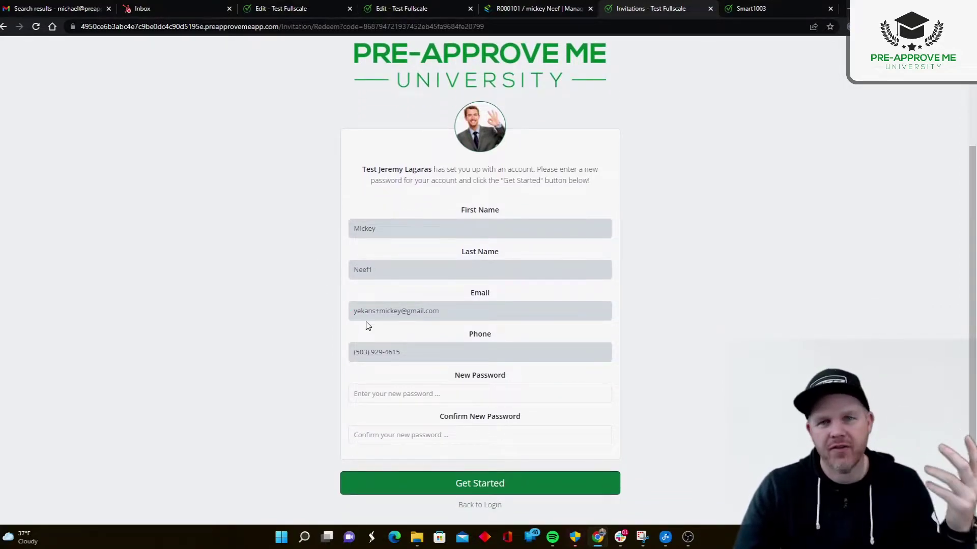
left_click(397, 395)
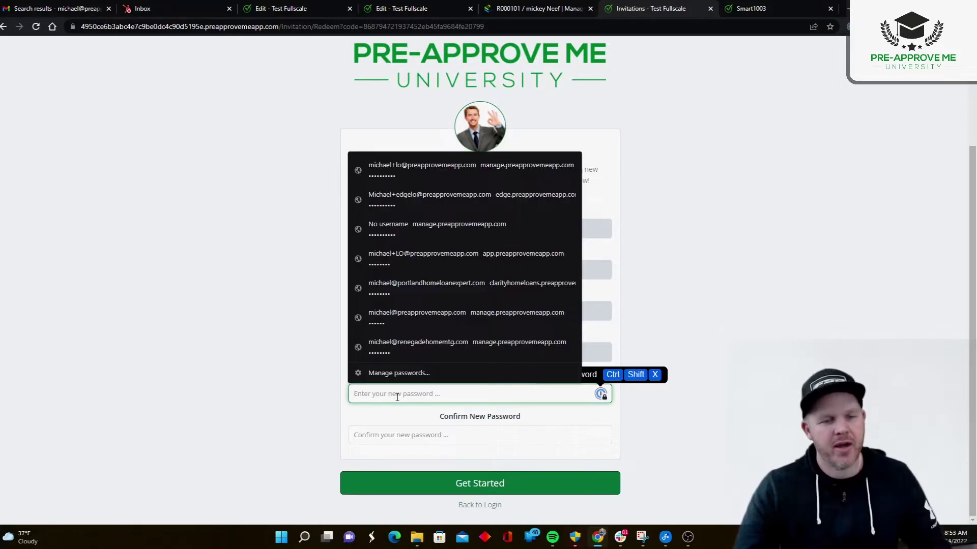
type("••")
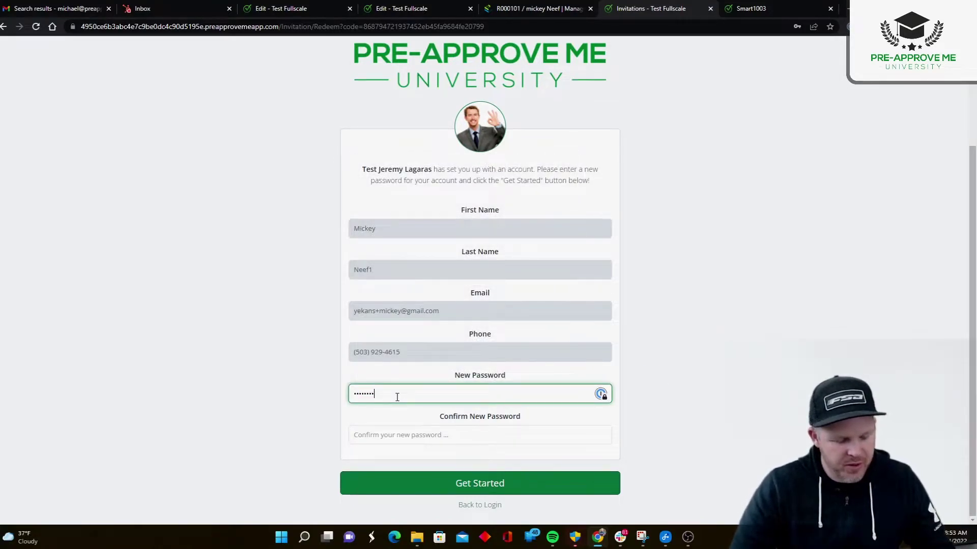
key("Tab")
type("•")
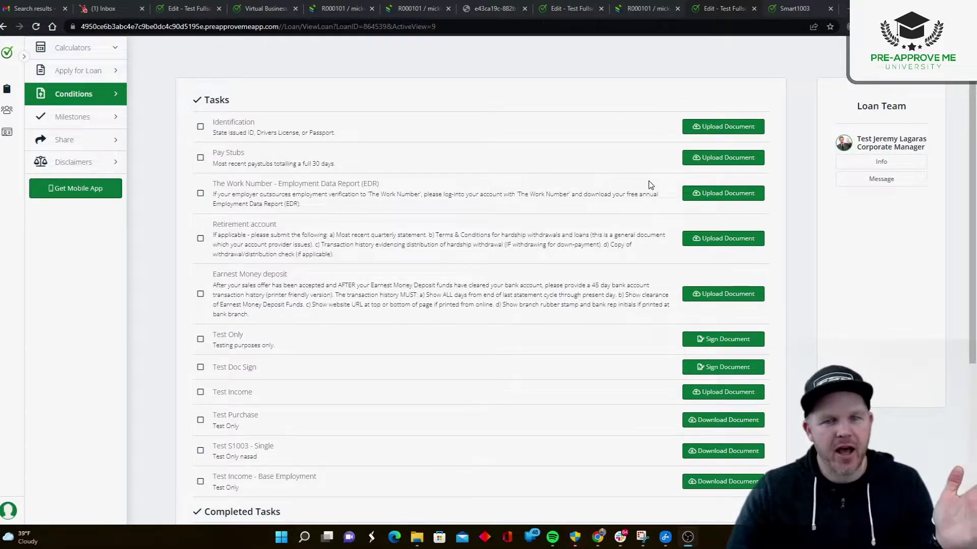
Step: Upload REVISED PRE APPROVAL LETTER.pdf to The Work Number EDR task
left_click(722, 194)
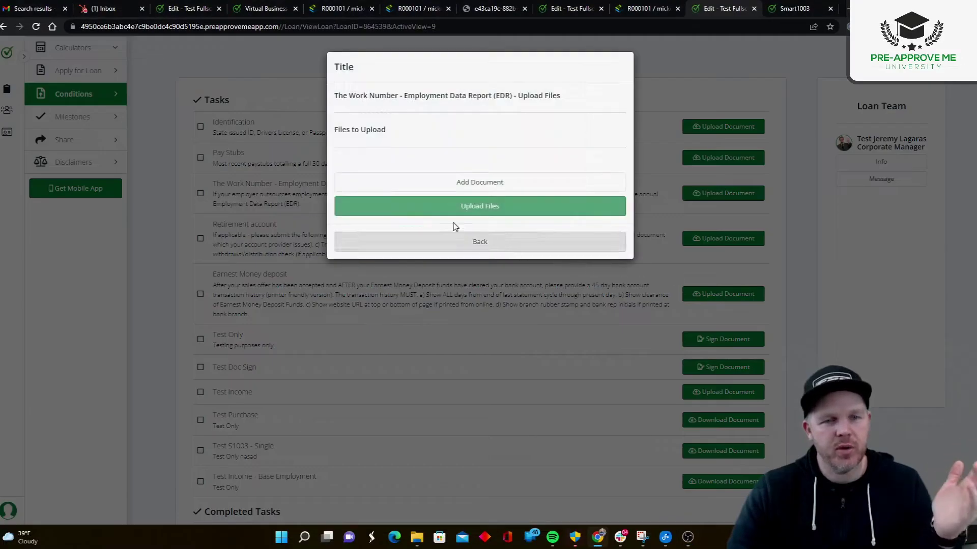
left_click(447, 188)
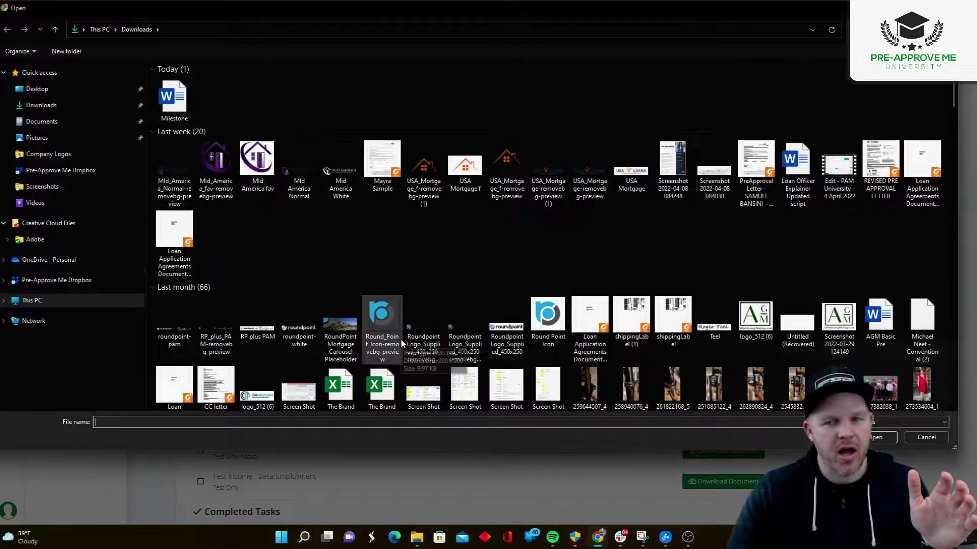
left_click(865, 188)
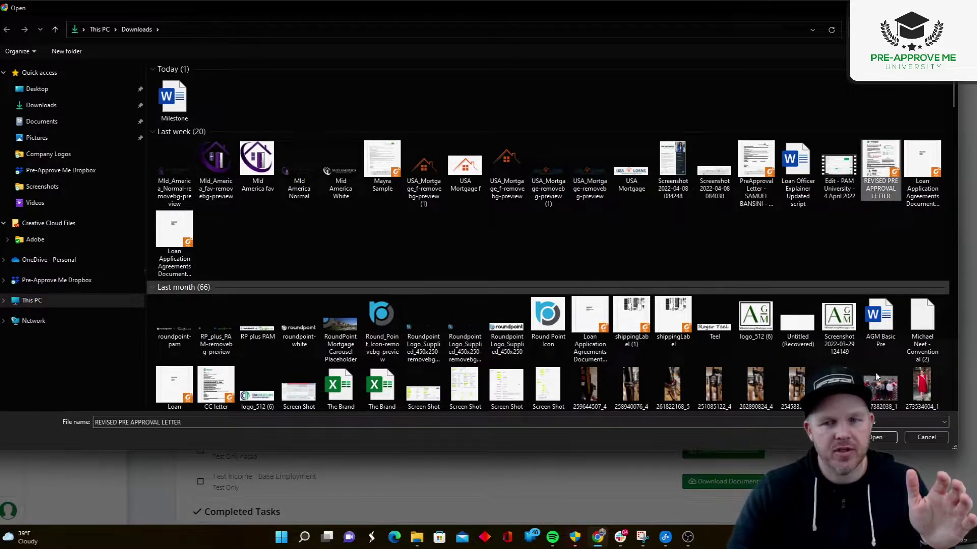
left_click(875, 437)
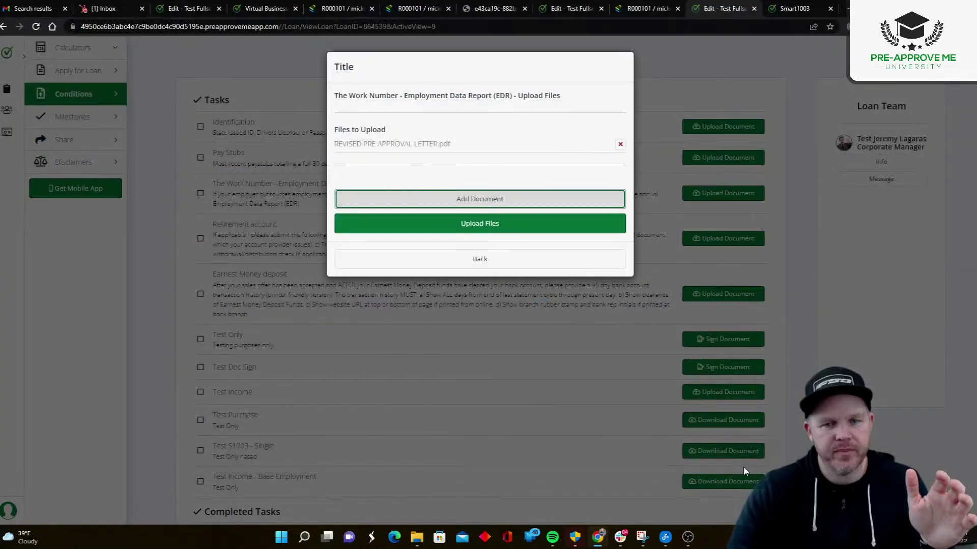
left_click(477, 223)
scroll(448, 224, "down", 3)
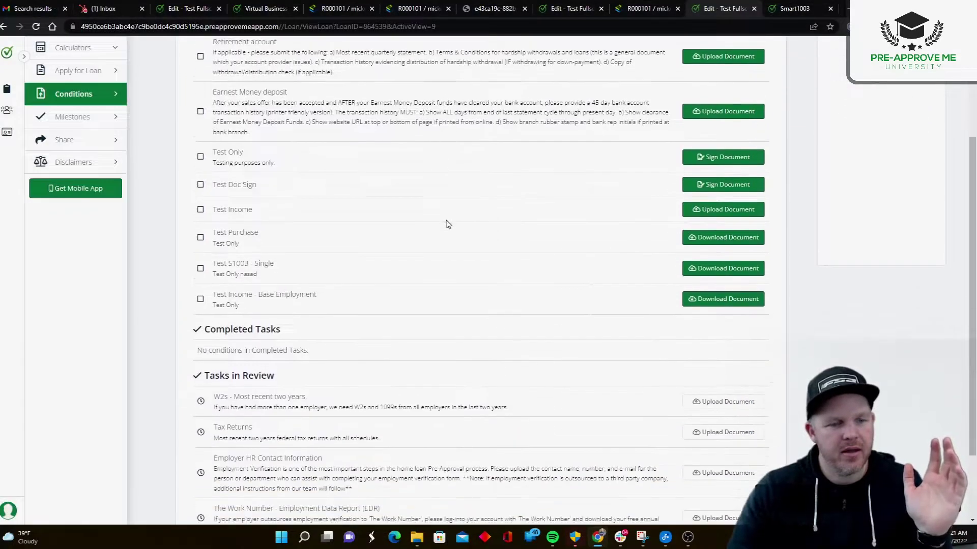
scroll(448, 224, "down", 2)
left_click_drag(205, 283, 273, 285)
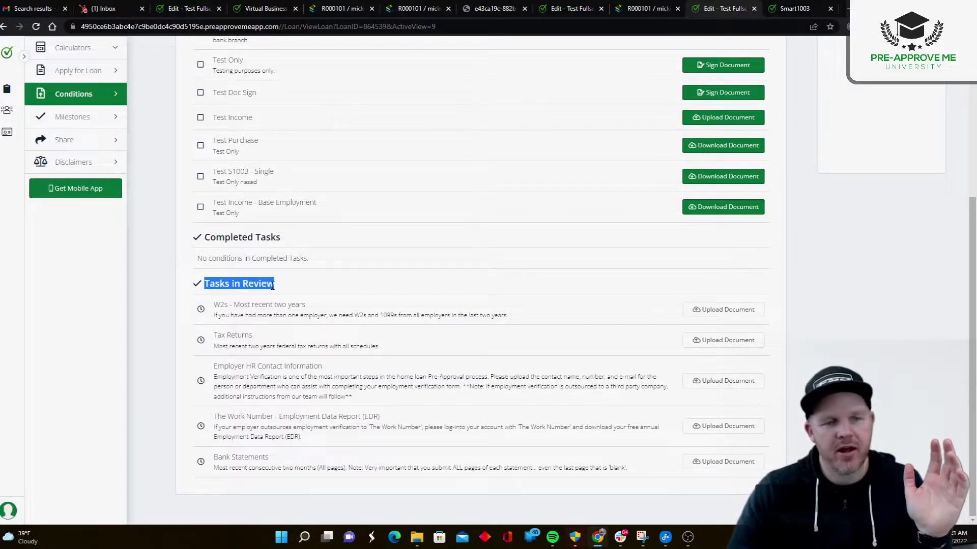
scroll(442, 301, "up", 5)
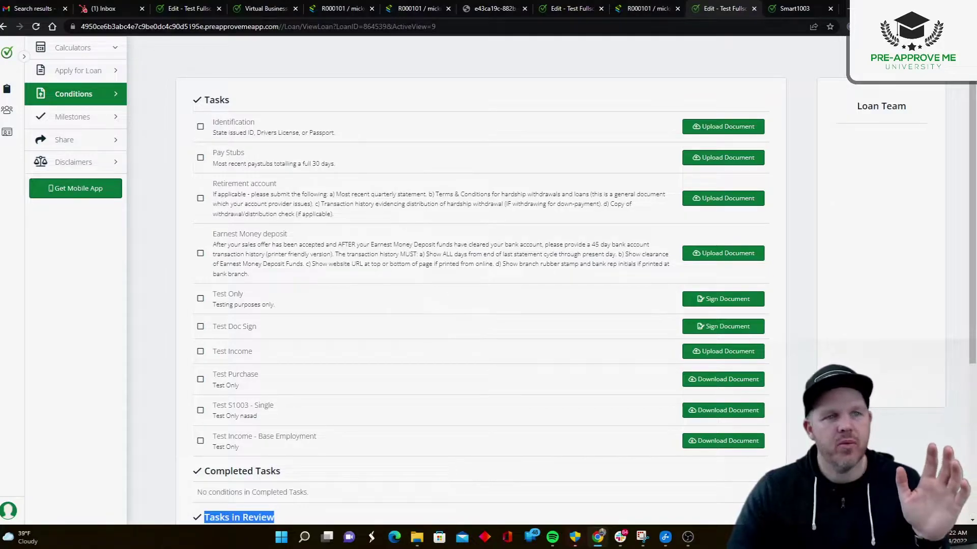
Step: On the loan officer's page, open the loan's conditions and drag Employment Authorization Card into In Progress
left_click(187, 9)
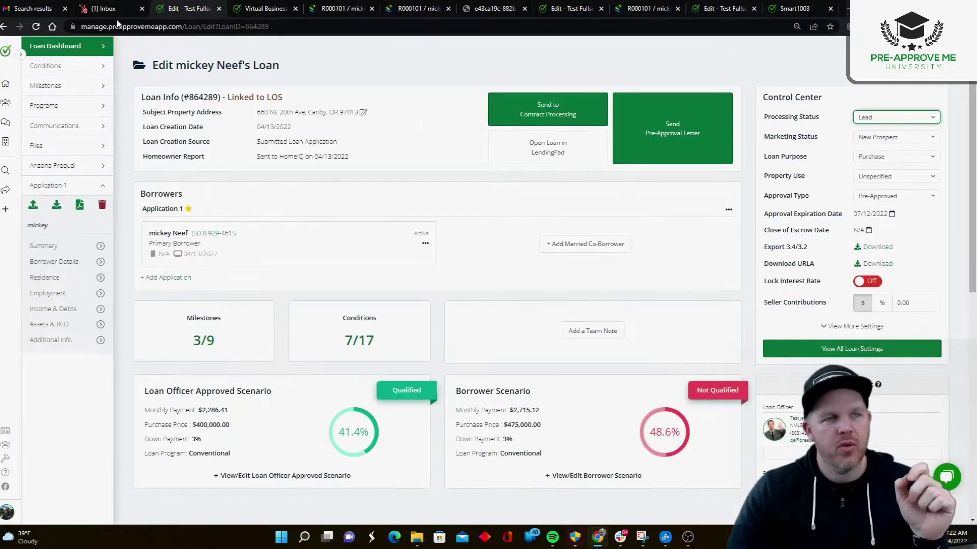
left_click(36, 27)
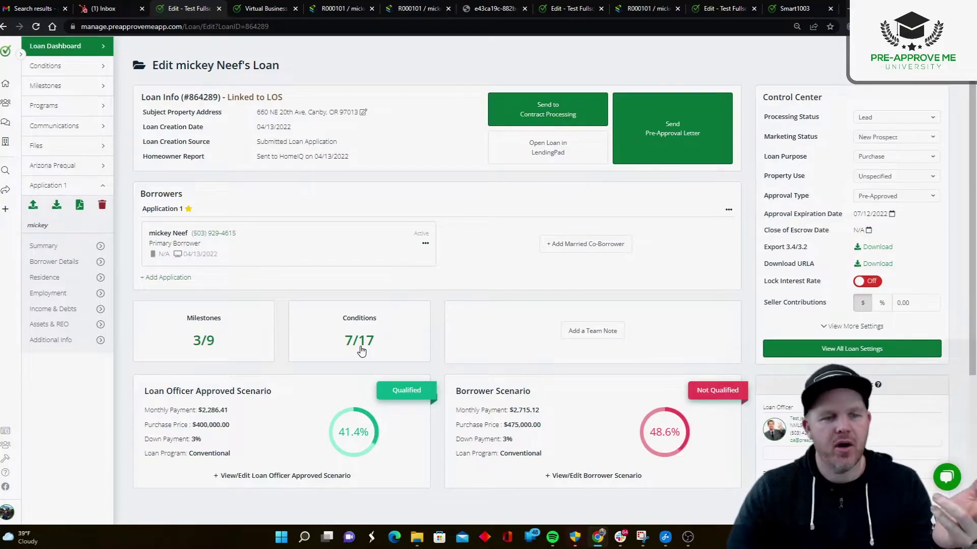
left_click(388, 358)
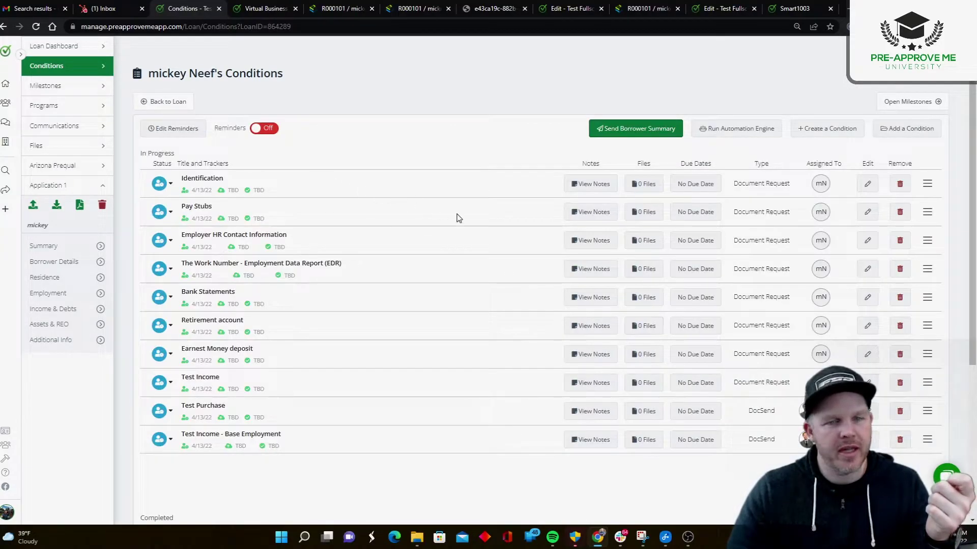
scroll(672, 384, "down", 5)
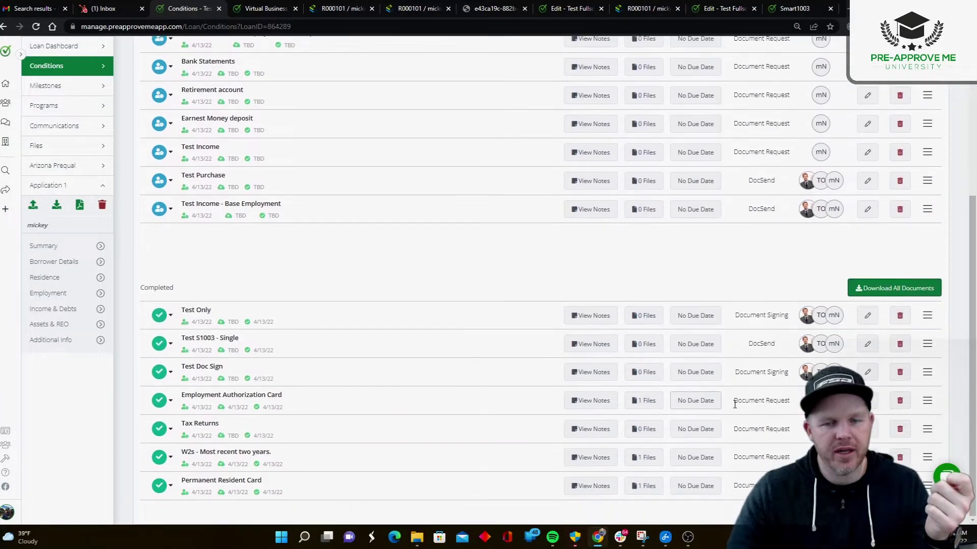
left_click_drag(927, 400, 915, 124)
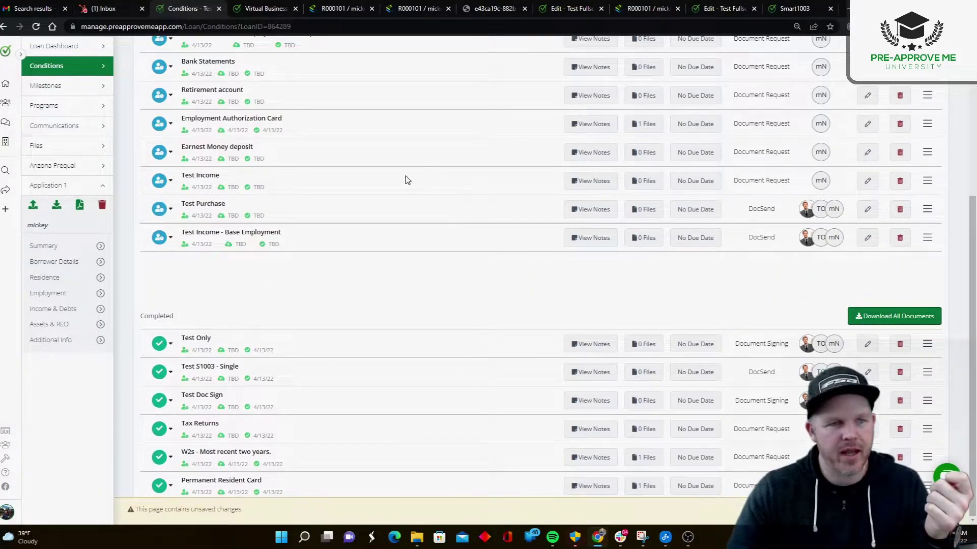
scroll(406, 178, "up", 3)
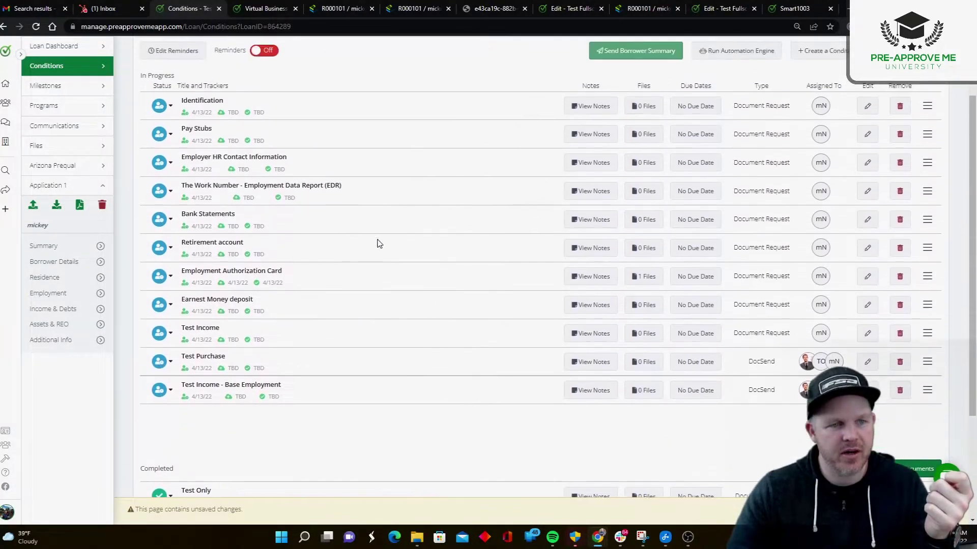
Step: Open the Employment Authorization Card's file and set its condition status to Rejected
left_click(643, 276)
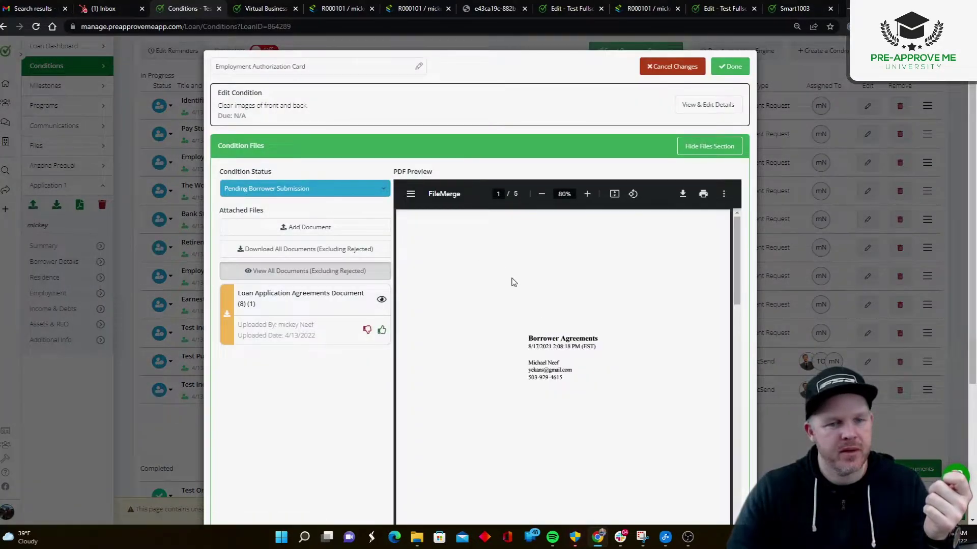
scroll(587, 282, "down", 7)
scroll(594, 281, "down", 10)
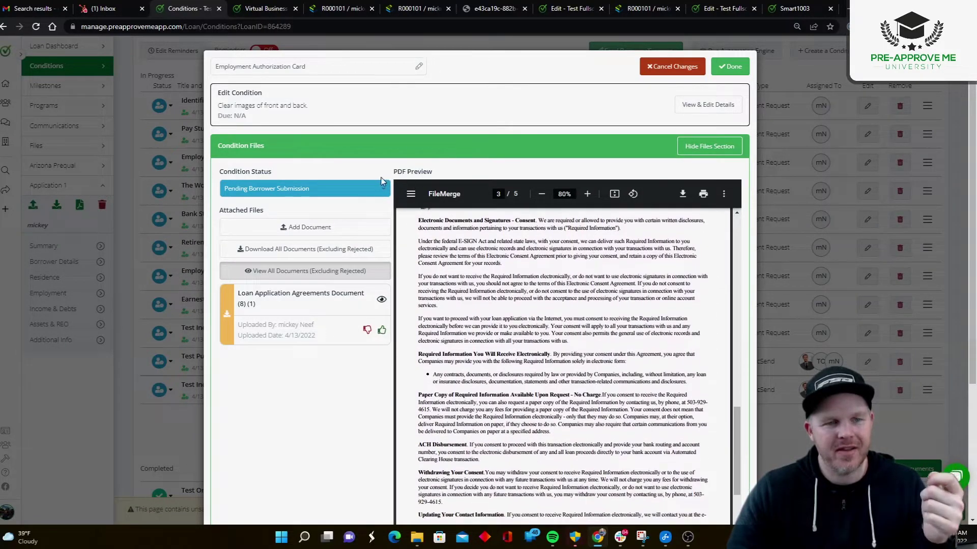
left_click(358, 188)
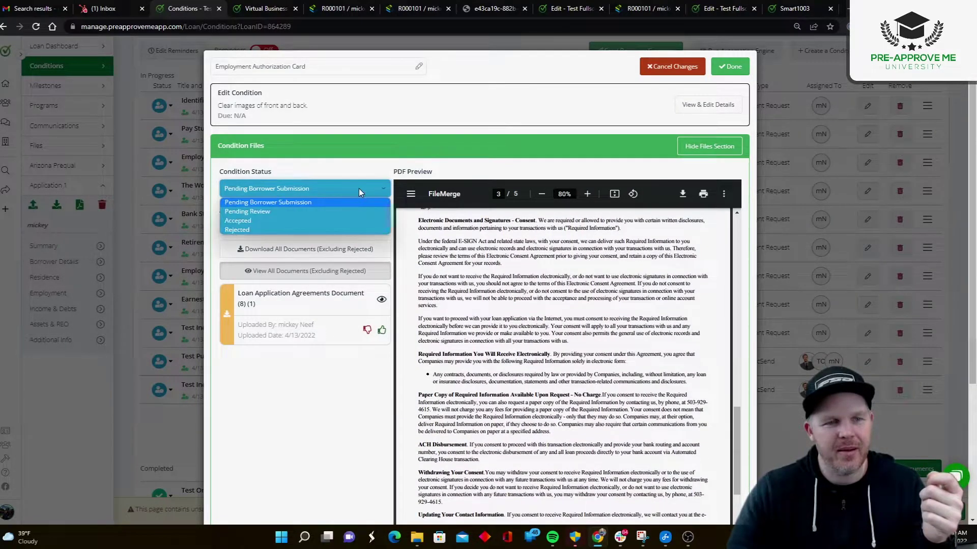
left_click(337, 229)
left_click(432, 187)
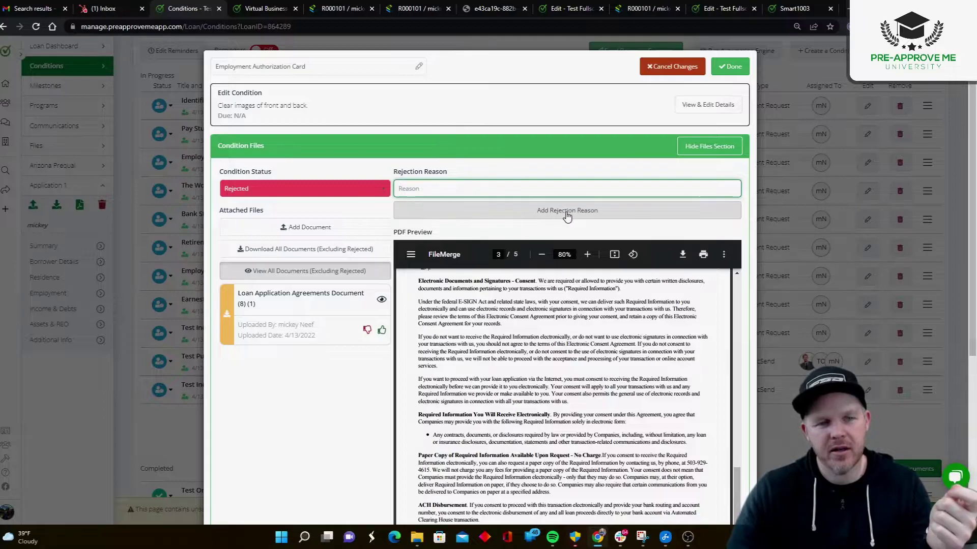
Step: Change the condition status to Accepted and save, returning it to Completed
left_click(374, 190)
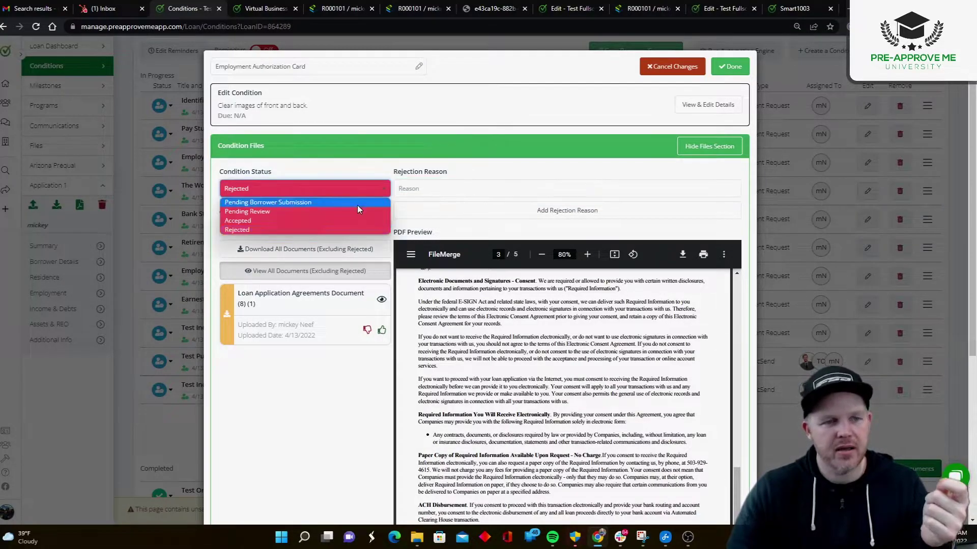
left_click(344, 222)
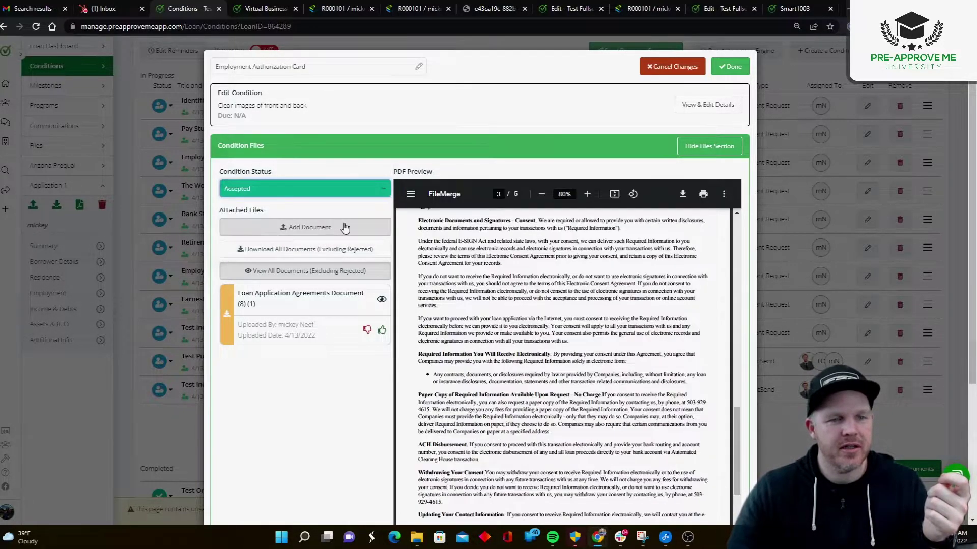
left_click(730, 66)
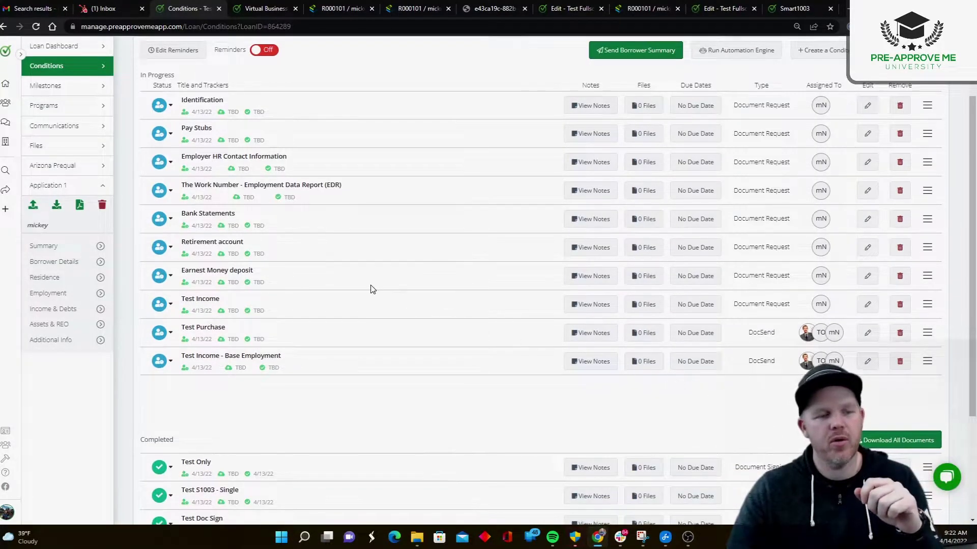
scroll(190, 306, "down", 3)
left_click_drag(175, 288, 139, 287)
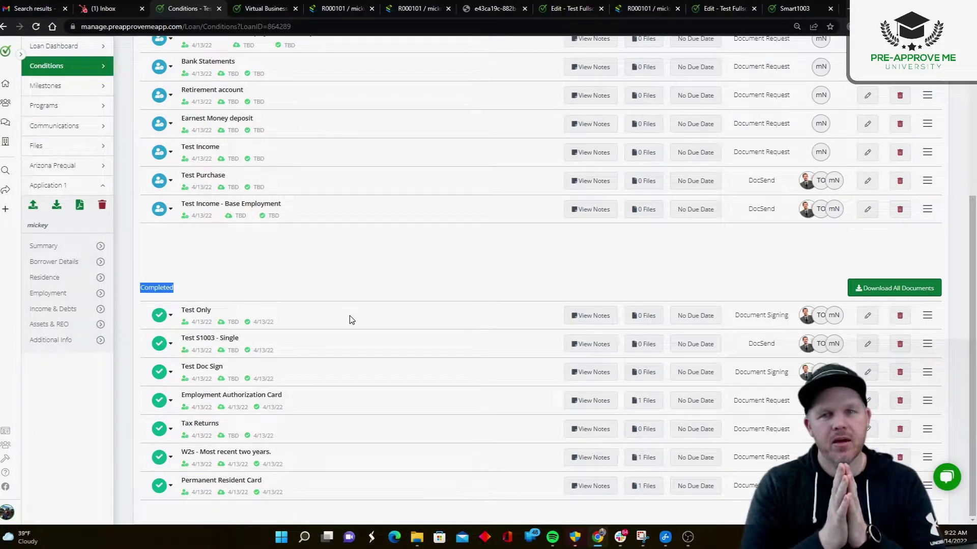
scroll(356, 295, "up", 5)
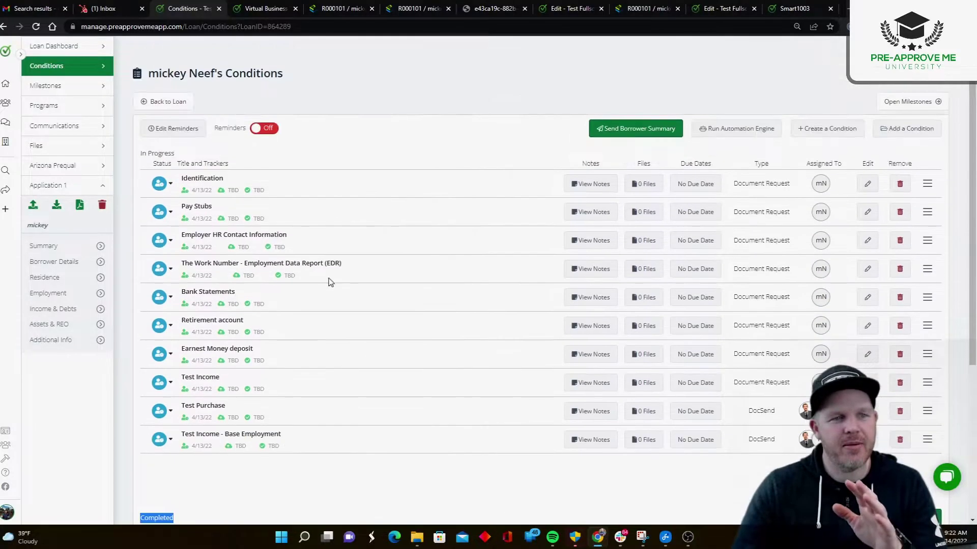
Step: Return to the loan's main page and highlight its Linked to LOS status
left_click(163, 100)
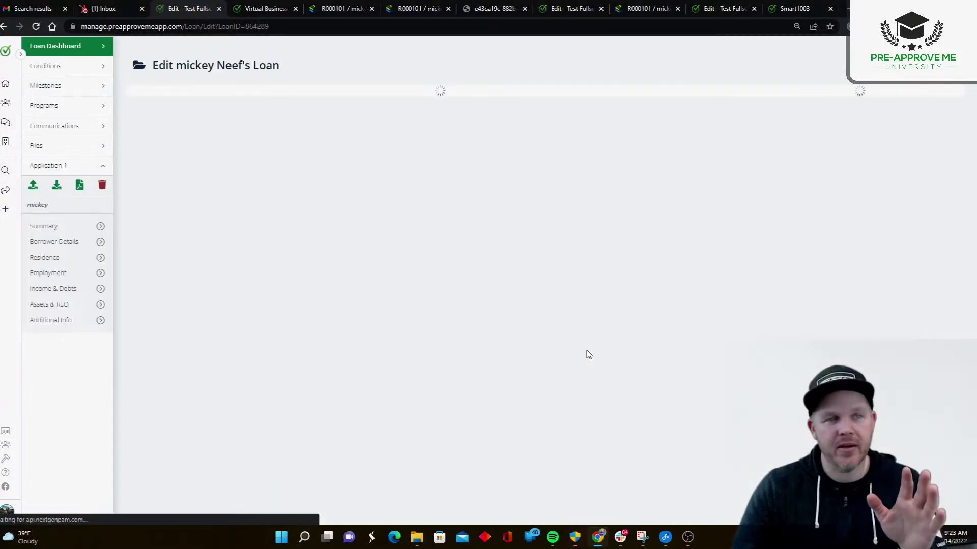
left_click_drag(282, 98, 230, 97)
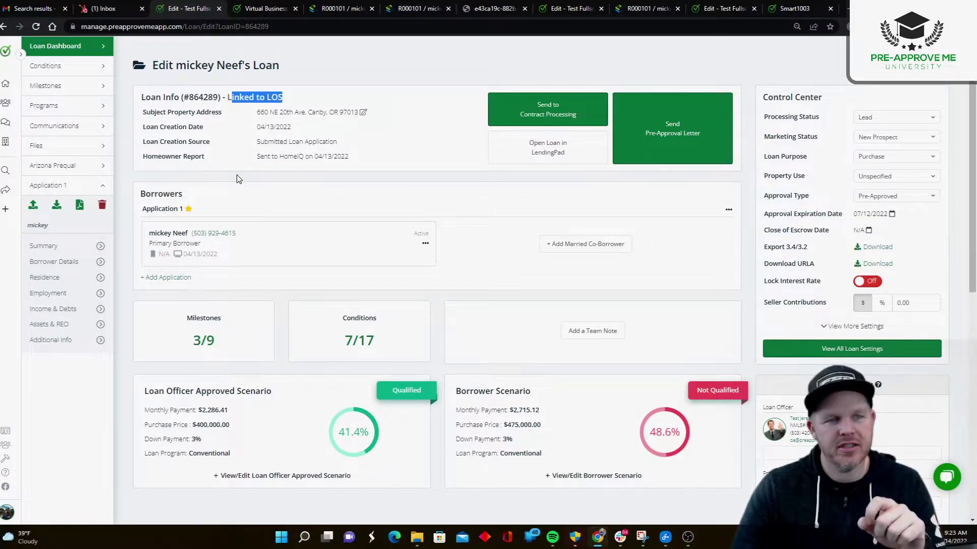
left_click_drag(228, 97, 298, 99)
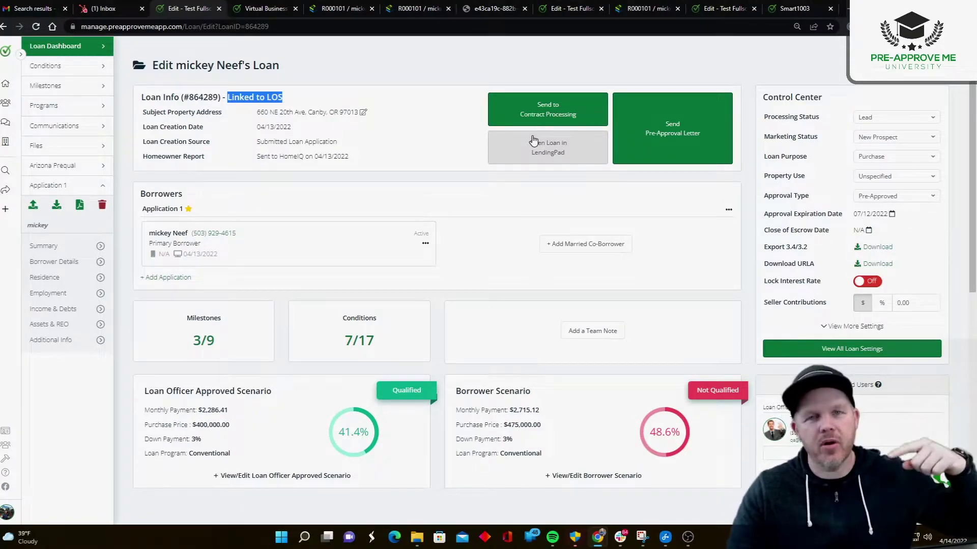
left_click(522, 184)
Step: Open the linked loan's Manage Loan page in LendingPad
left_click(551, 149)
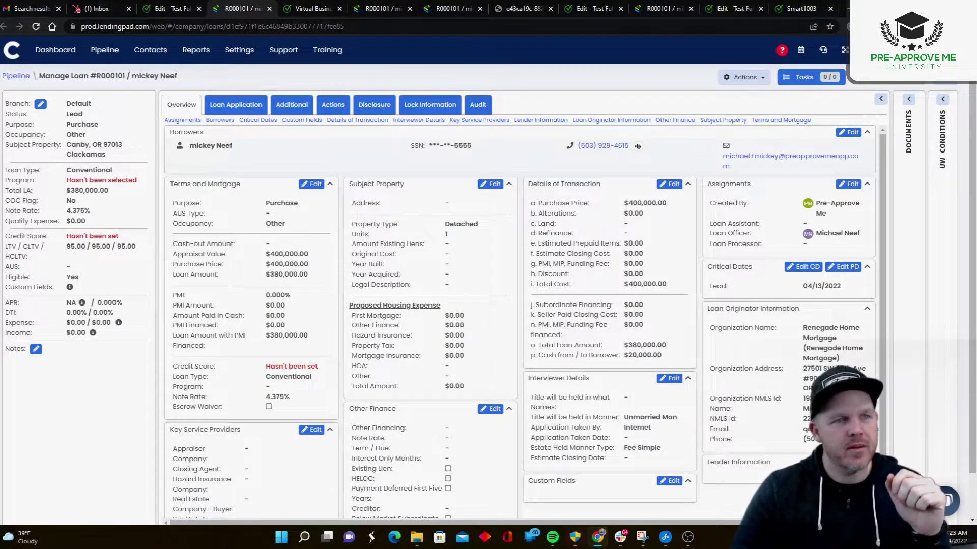
Step: Back in Pre-Approve Me, open the Loan Officer Approved Scenario's configuration and review its Program Guidelines
left_click(154, 9)
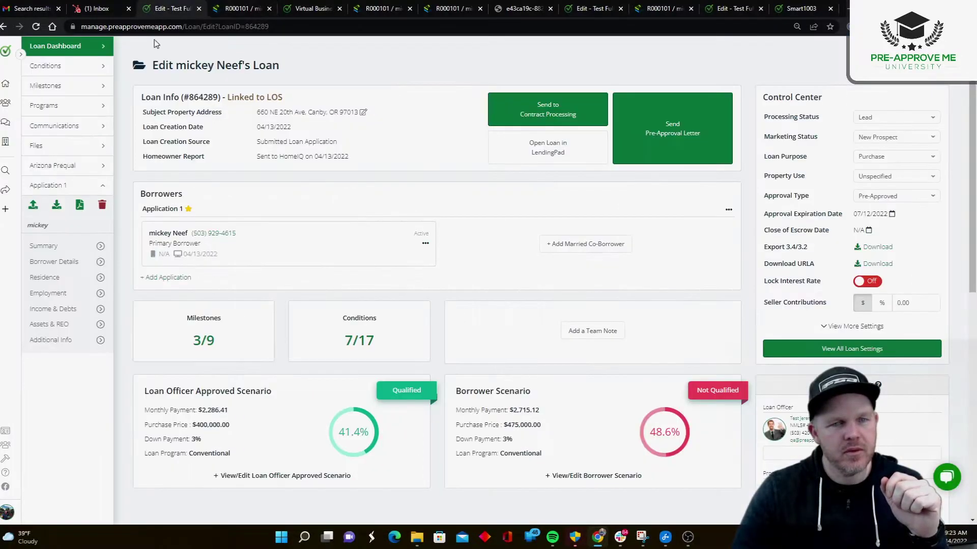
left_click(153, 402)
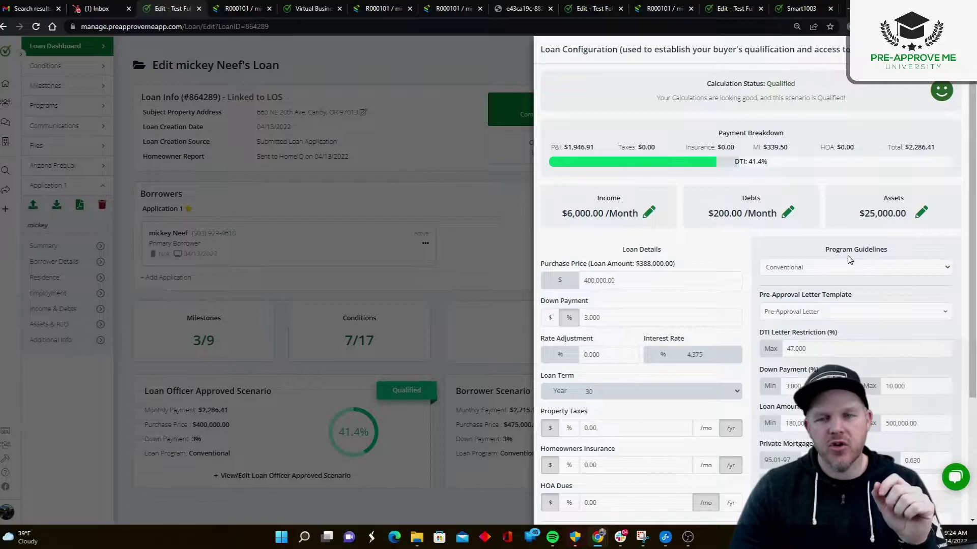
left_click_drag(825, 252, 893, 267)
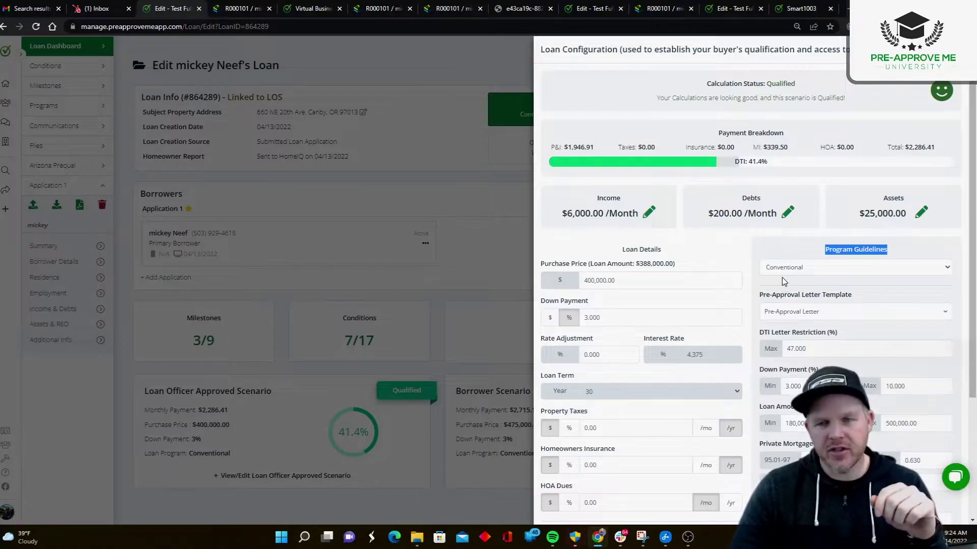
scroll(971, 294, "down", 2)
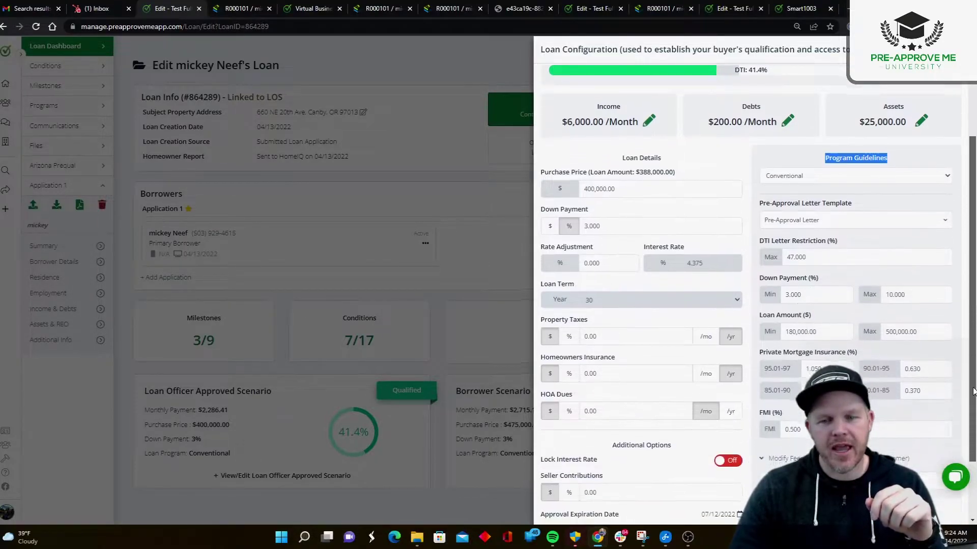
scroll(972, 294, "up", 3)
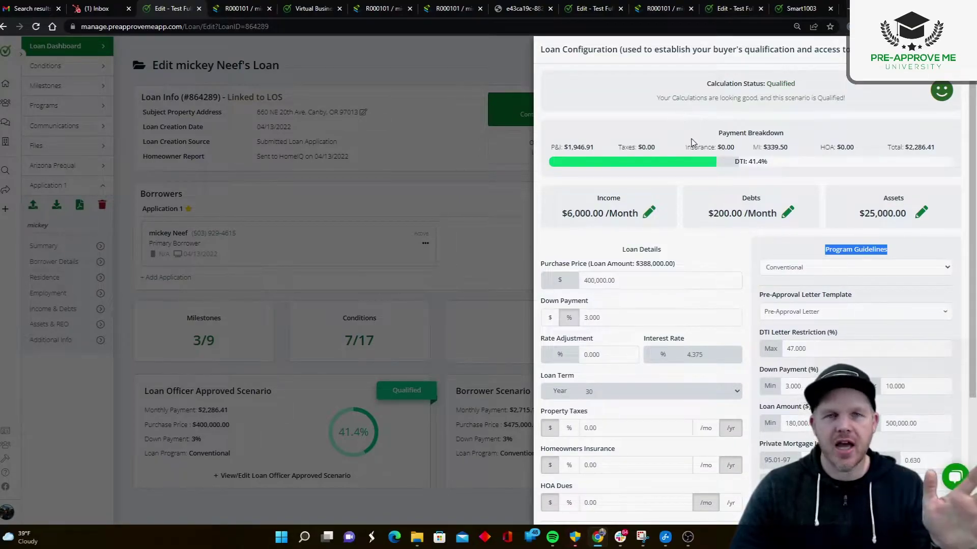
Step: Set the purchase price to $500,000 and review the resulting debt-to-income warning and DTI maximum
left_click(632, 278)
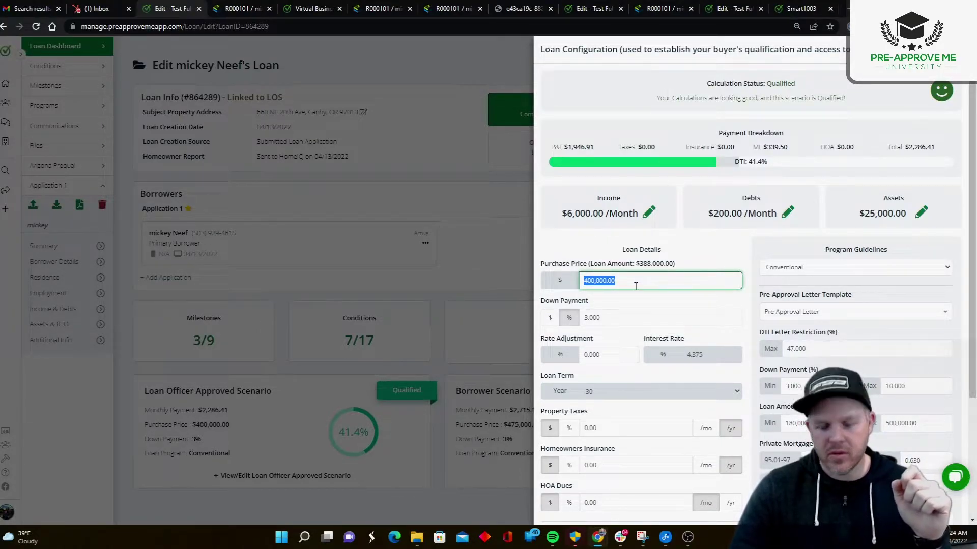
type("50")
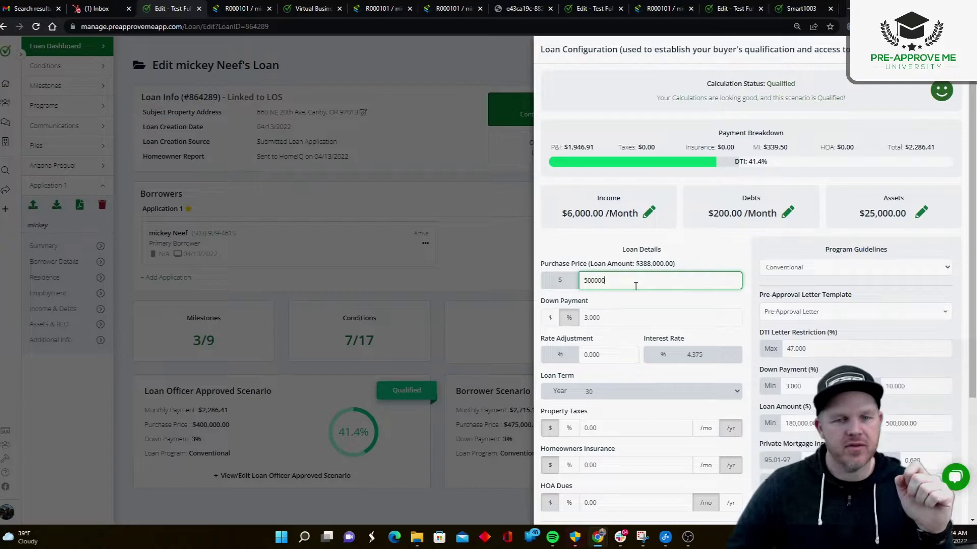
left_click(690, 263)
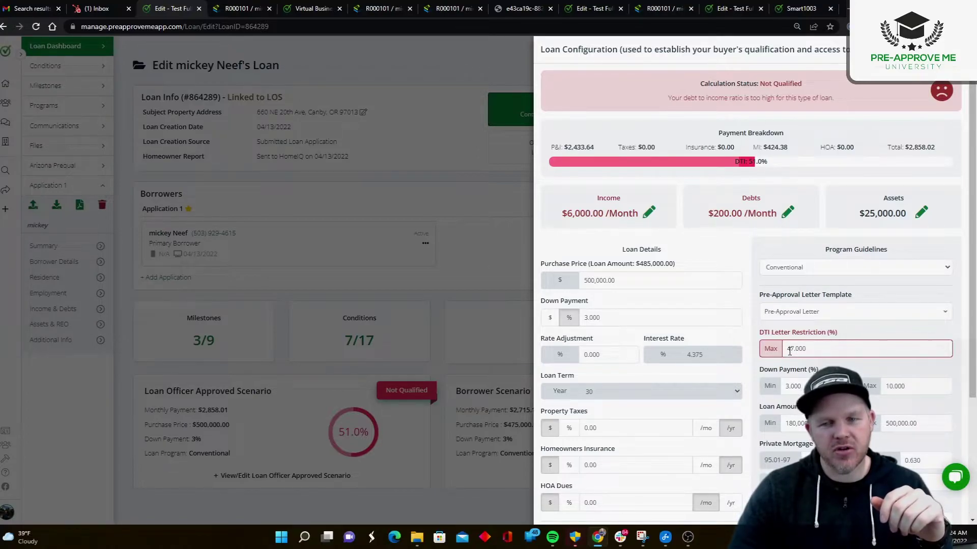
left_click_drag(788, 350, 794, 349)
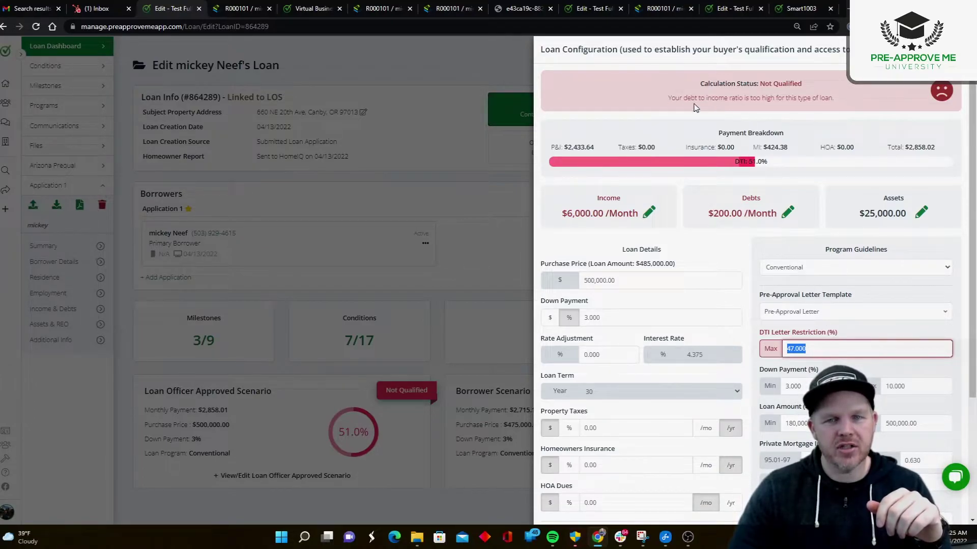
left_click_drag(671, 98, 837, 100)
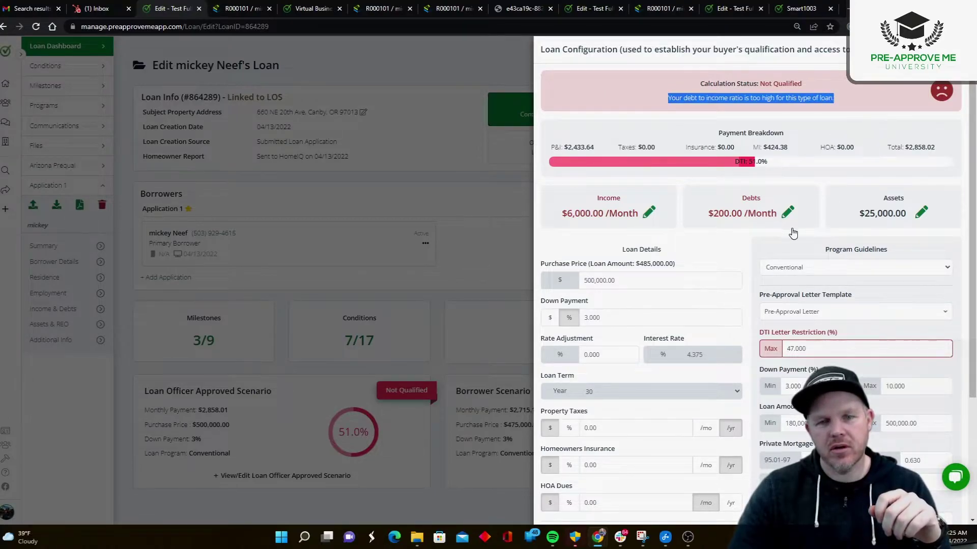
Step: Raise the down payment to 10%, giving 44.9% DTI but an insufficient-assets warning
left_click(617, 318)
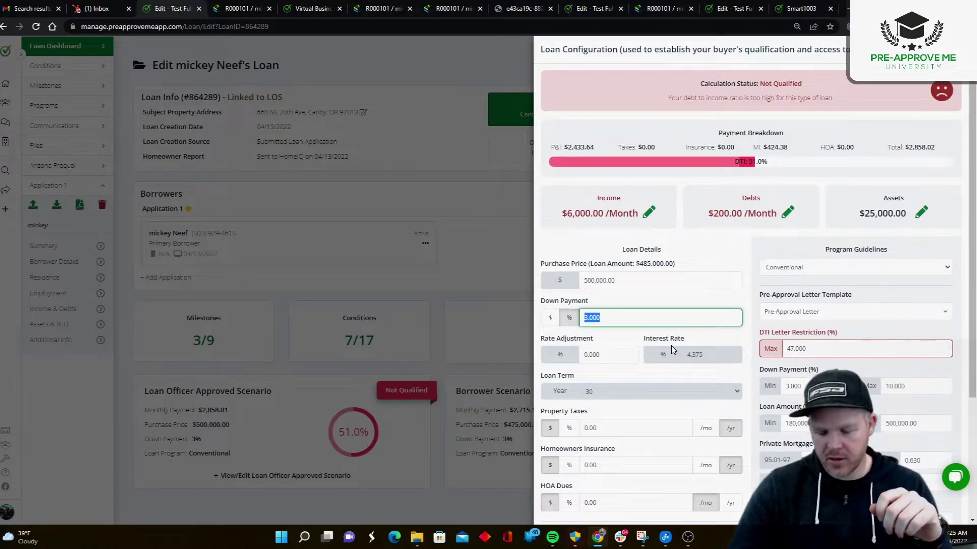
type("10")
left_click(677, 246)
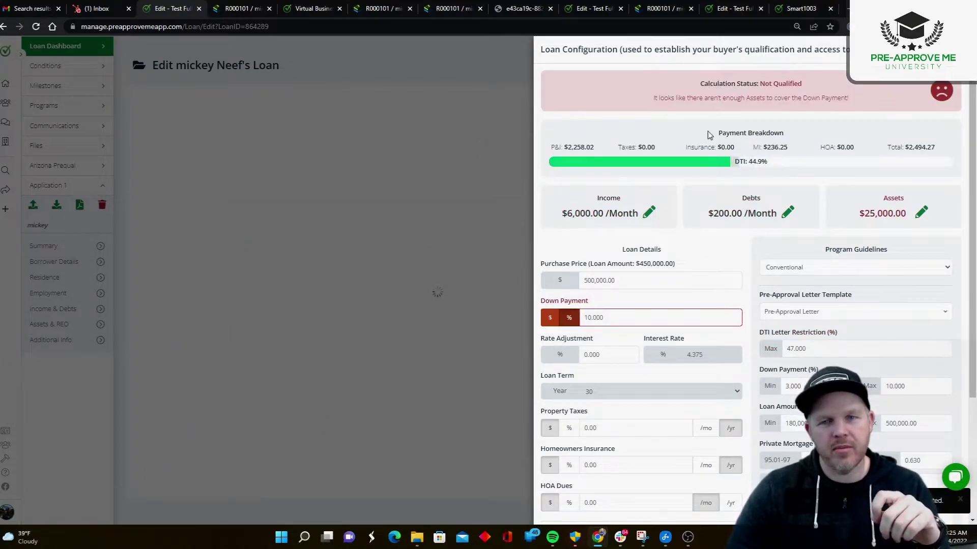
left_click_drag(652, 99, 854, 100)
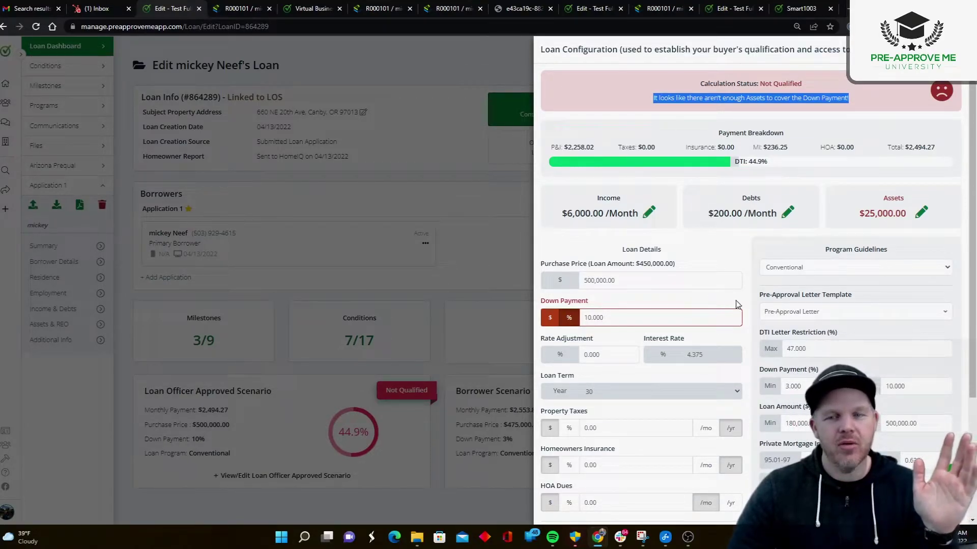
left_click(747, 251)
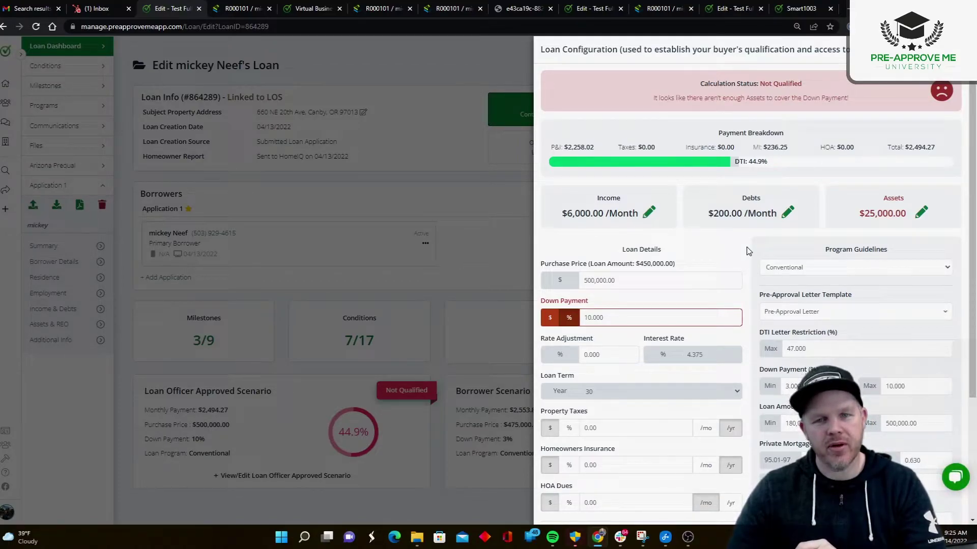
Step: Change the down payment to 5% and purchase price to $400,000, making the scenario Qualified
double_click(593, 317)
type("5")
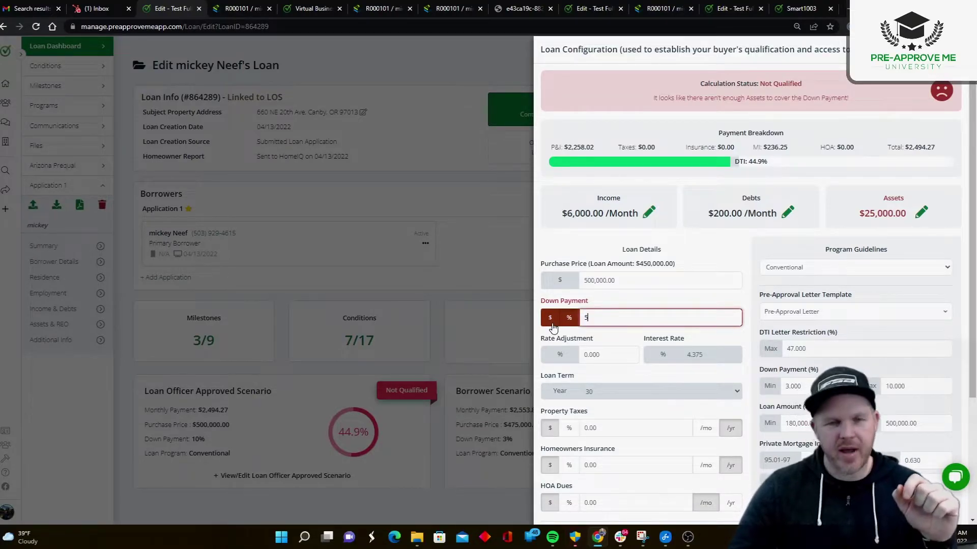
double_click(634, 280)
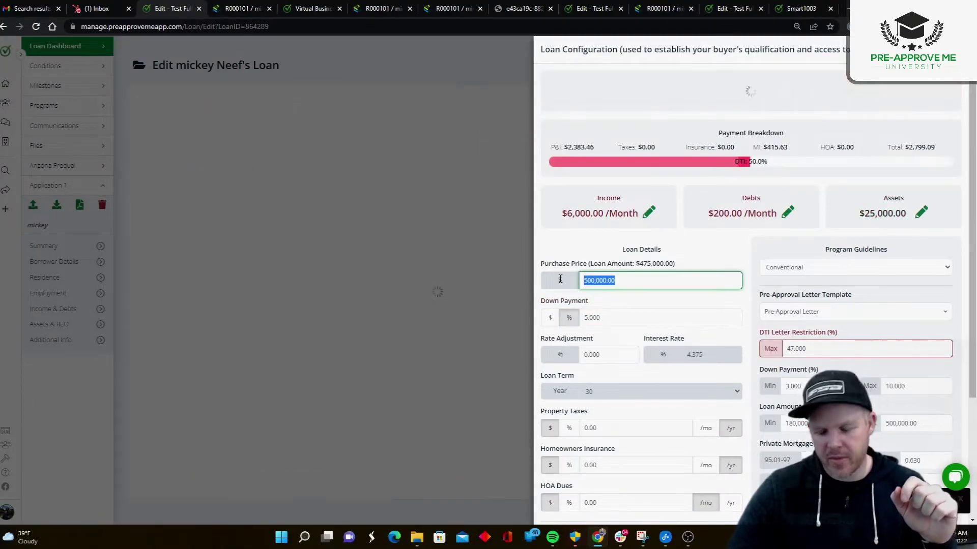
type("4000")
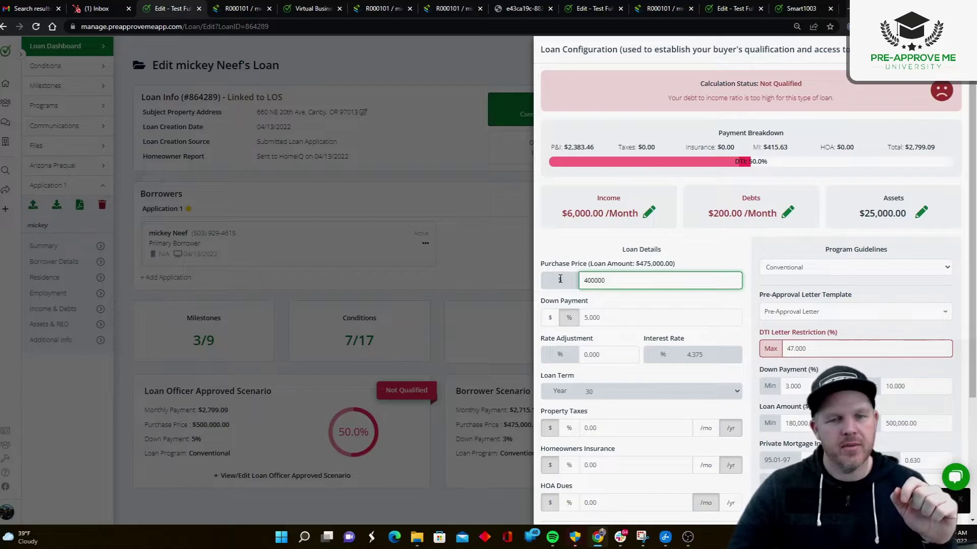
left_click(592, 251)
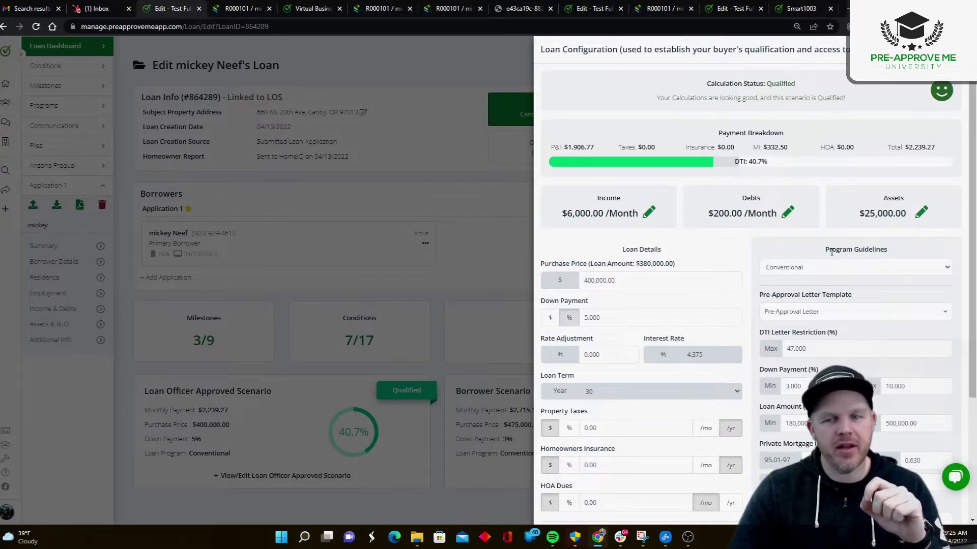
Step: Review the Program Guidelines limits: 47% maximum DTI and 3% minimum down payment
left_click_drag(836, 251, 889, 255)
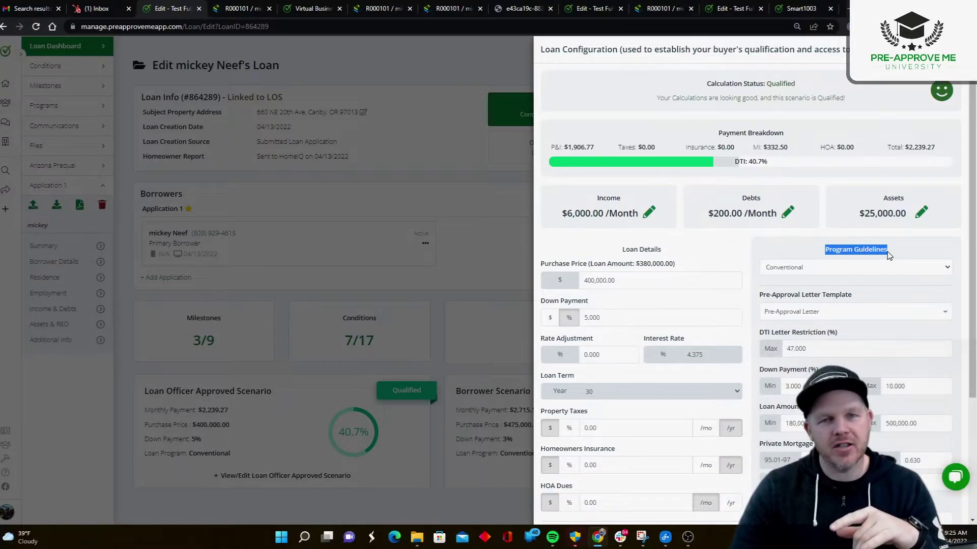
left_click(741, 255)
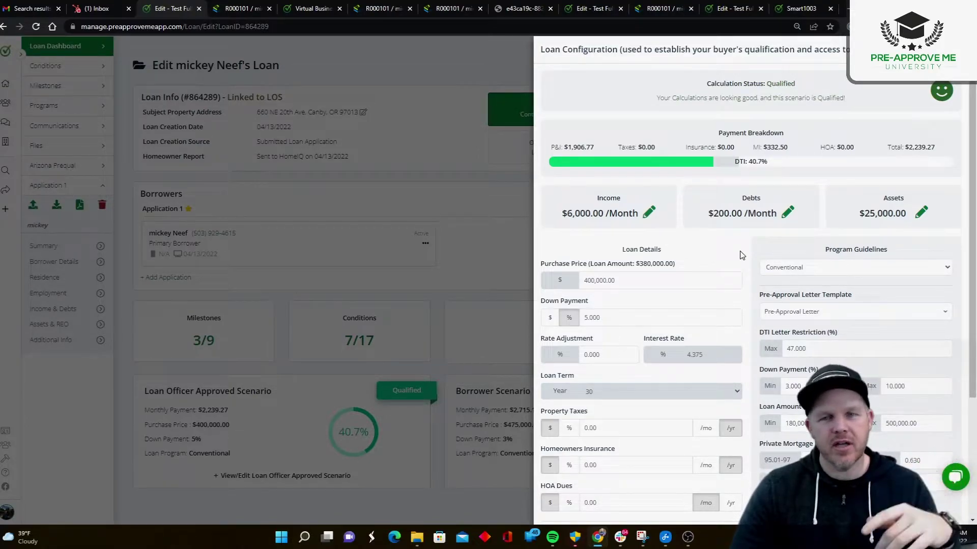
scroll(739, 257, "down", 2)
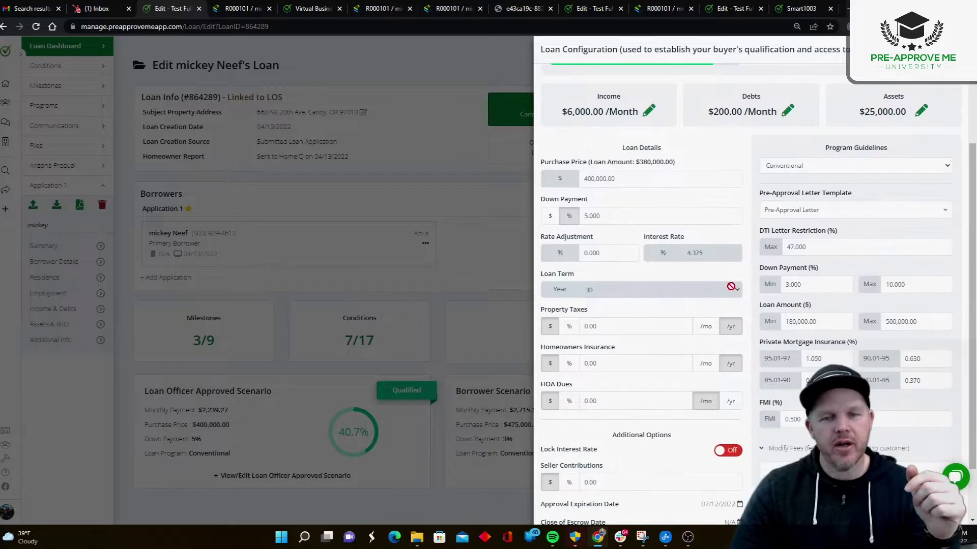
left_click_drag(810, 252, 785, 248)
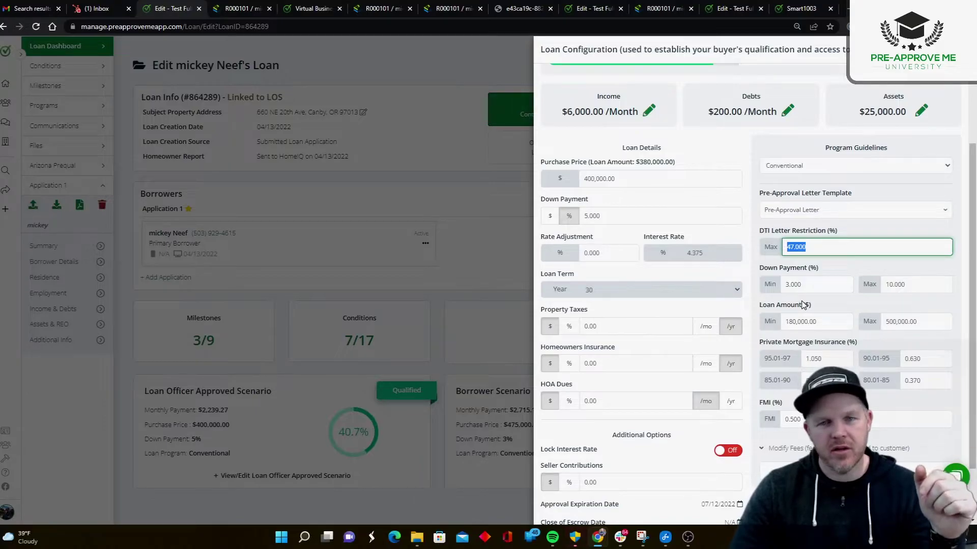
double_click(811, 285)
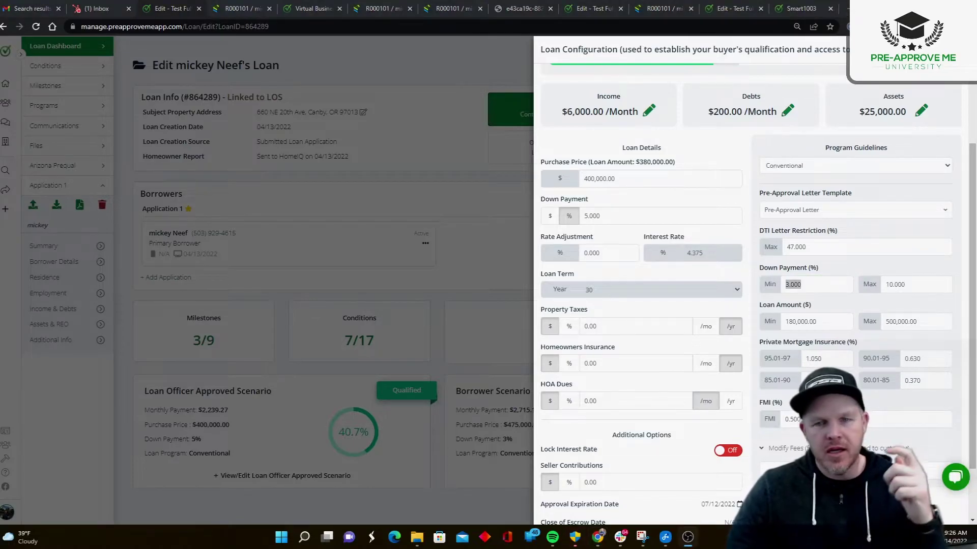
Step: Close the loan configuration, confirm the mobile app refresh, and point out the Processing Status setting
left_click(441, 302)
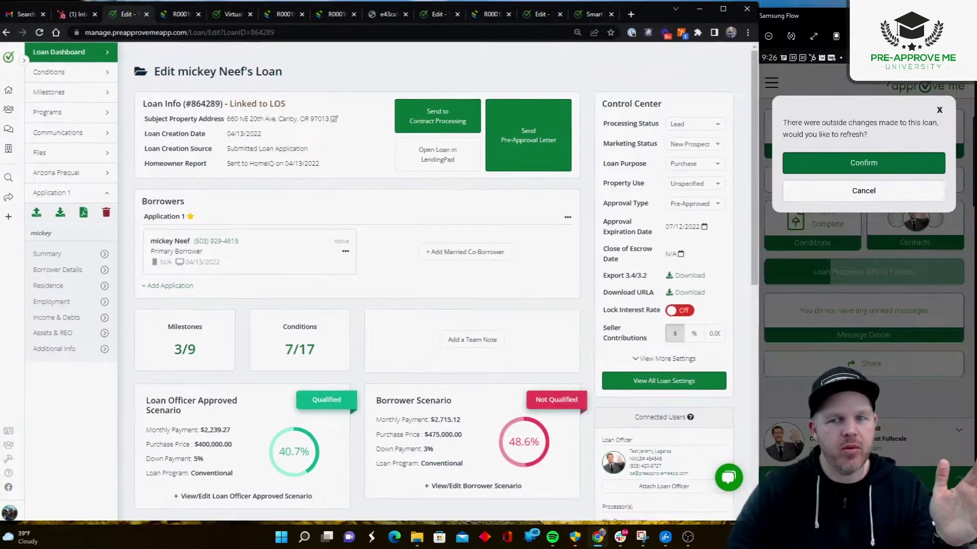
left_click(858, 158)
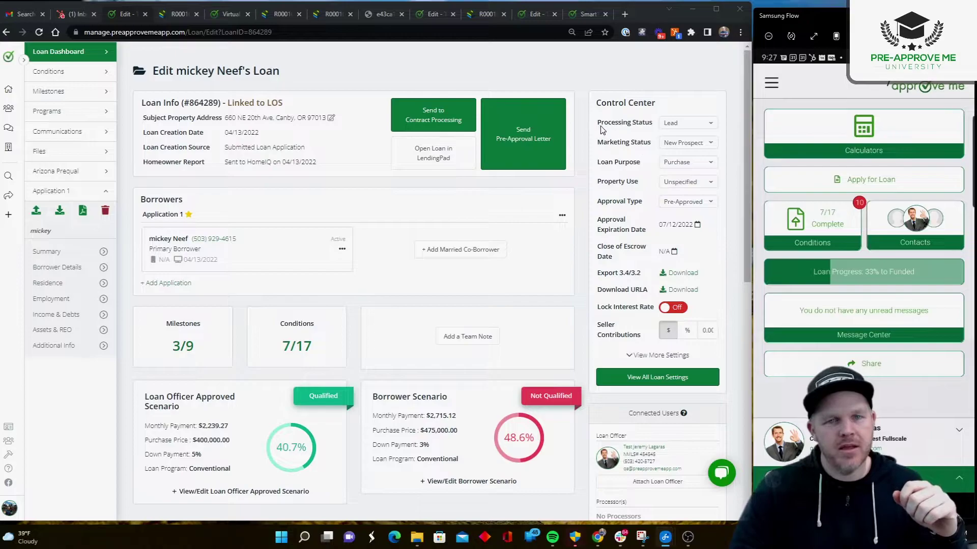
left_click_drag(598, 124, 654, 131)
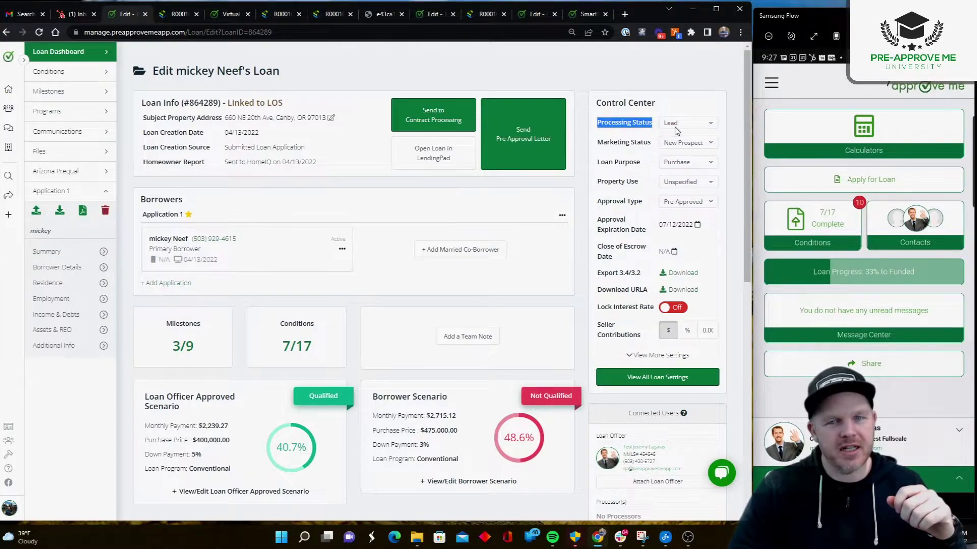
left_click(671, 81)
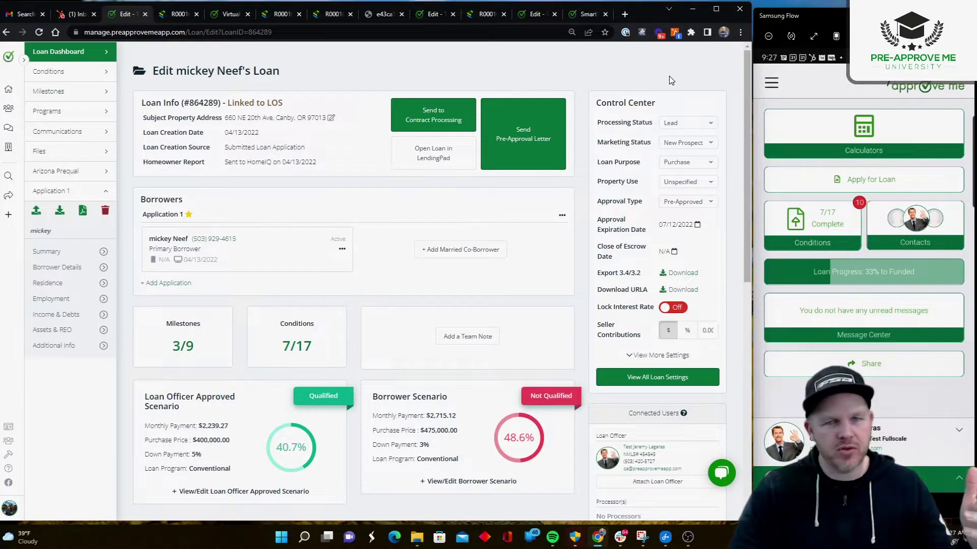
Step: Set Processing Status to Preapproved, refresh the mobile app, and open its calculator showing $400,000
left_click(667, 122)
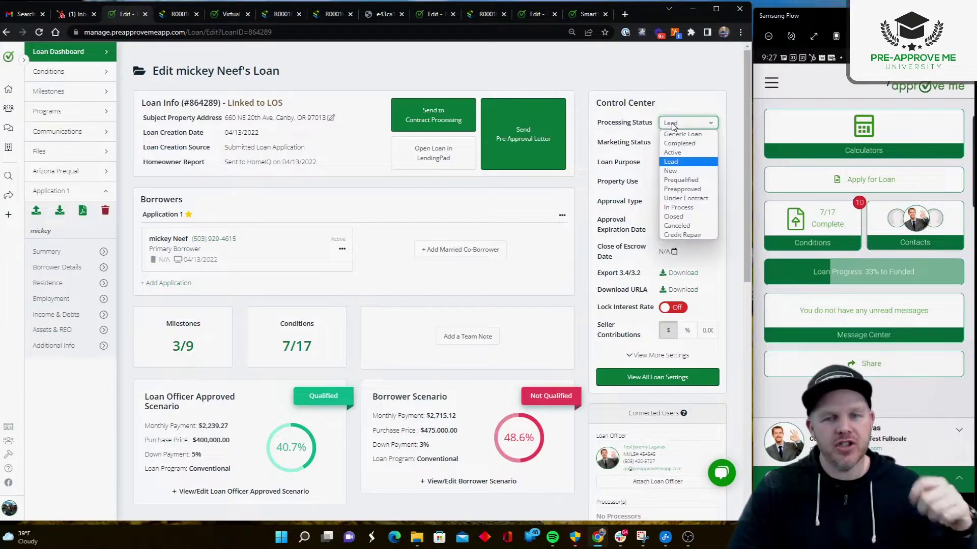
left_click(689, 189)
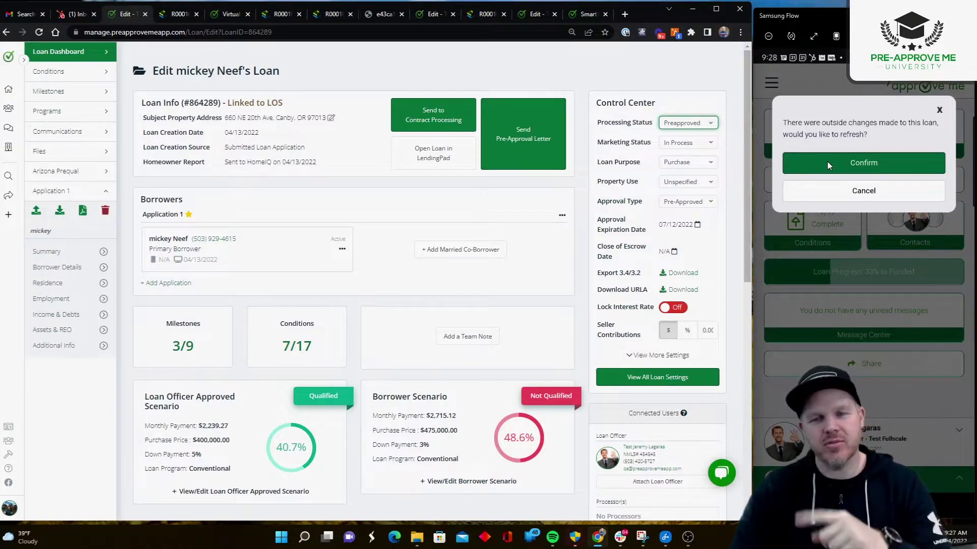
left_click(827, 162)
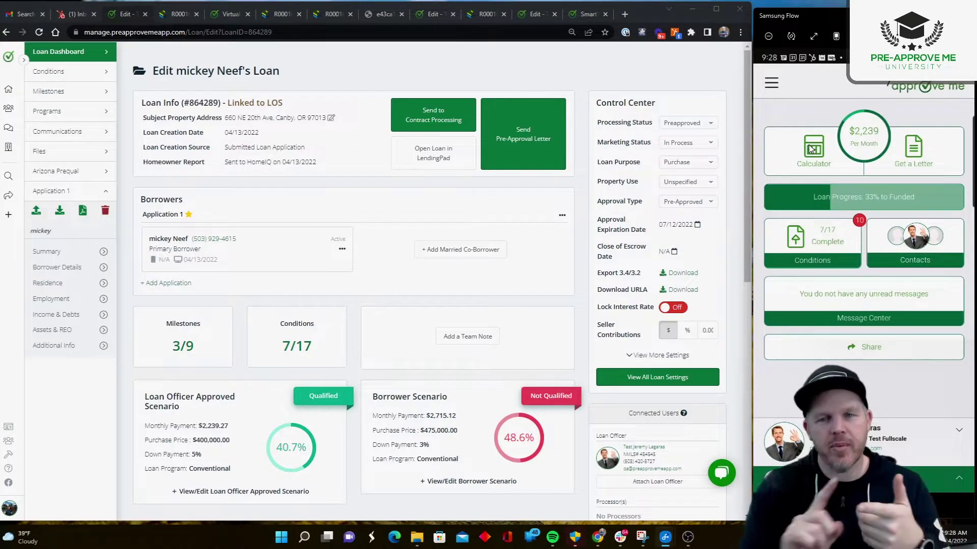
left_click(811, 148)
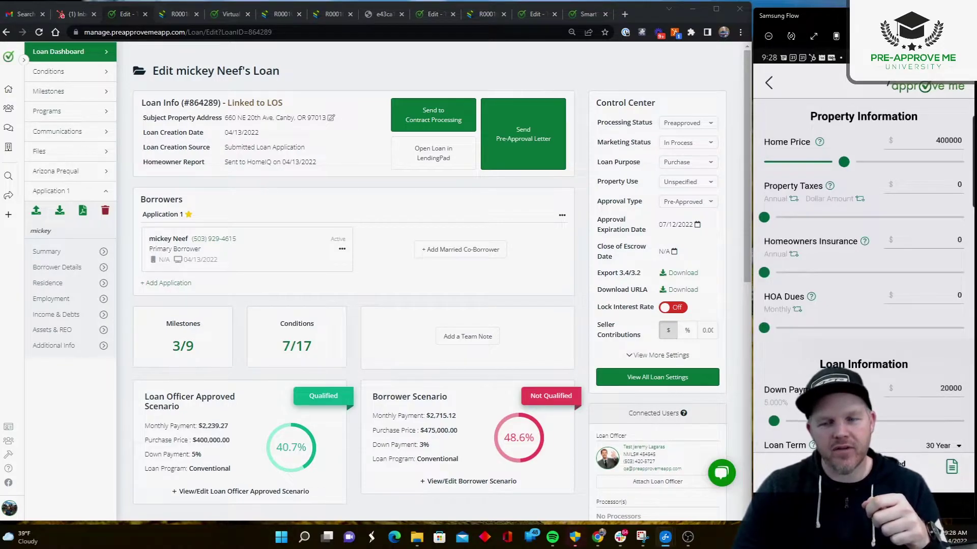
Step: Expand the $2,239 monthly payment breakdown in the mobile calculator, then go back to the dashboard
left_click(912, 463)
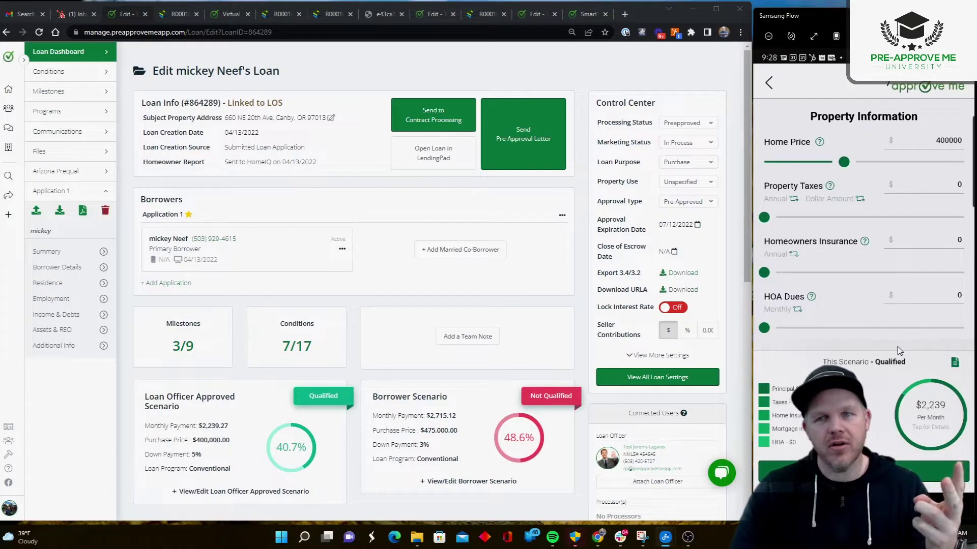
left_click(771, 89)
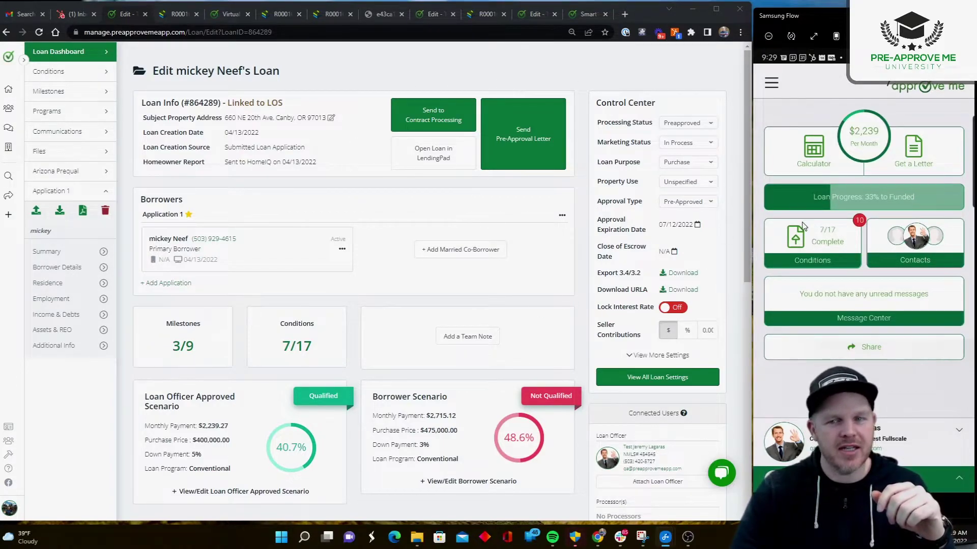
Step: Show the loan's 3/9 milestones in both the mobile app and the web Milestones page
left_click(829, 198)
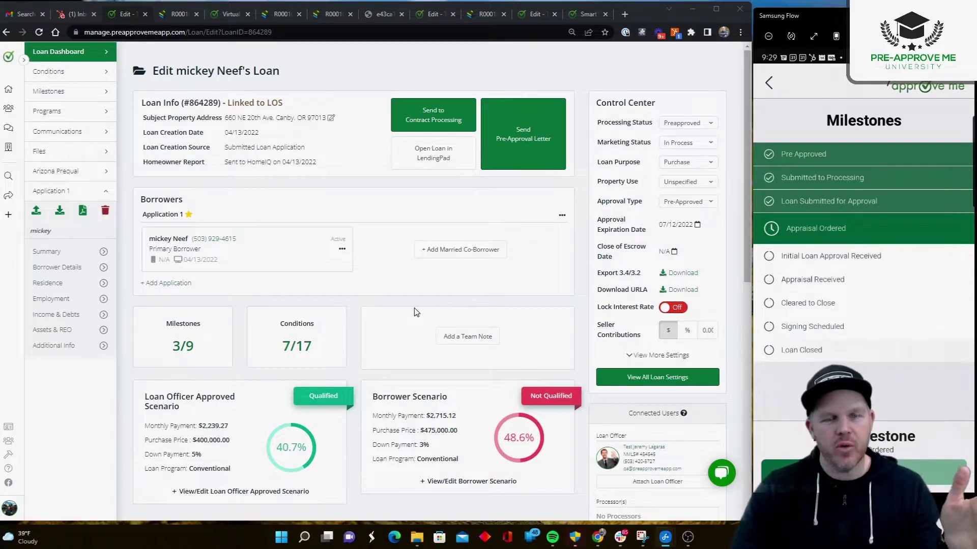
left_click(182, 349)
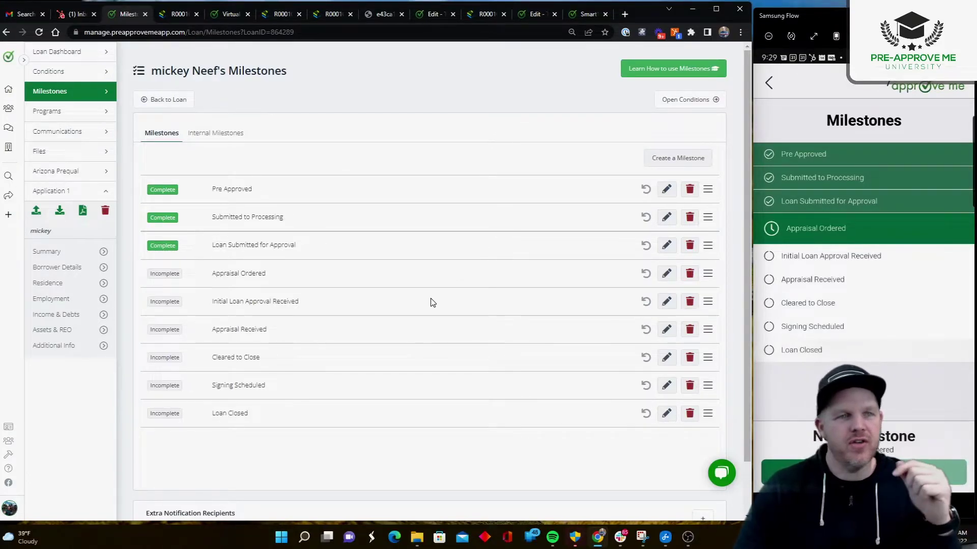
key("ctrl+6")
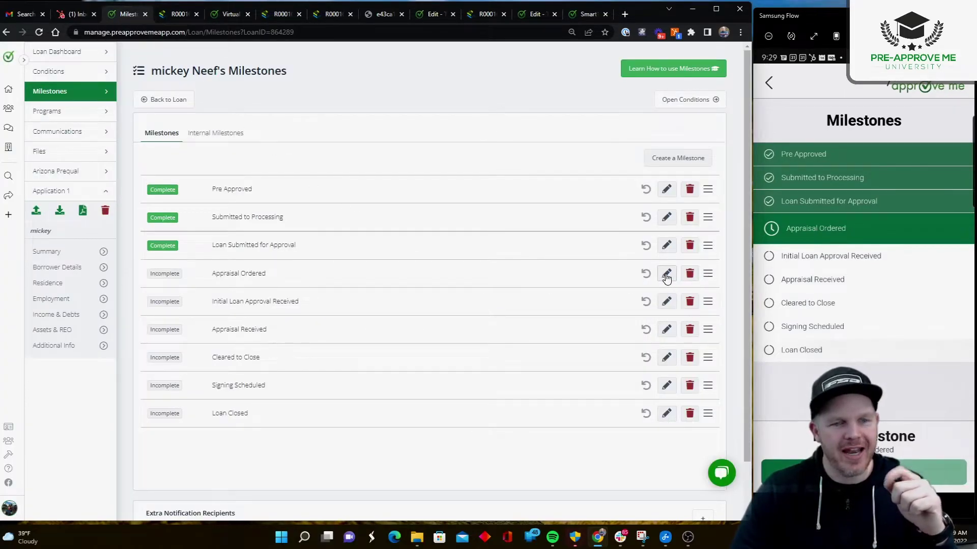
Step: Edit the Appraisal Ordered milestone, checking its title and description, and view the Integration ID options
left_click(667, 275)
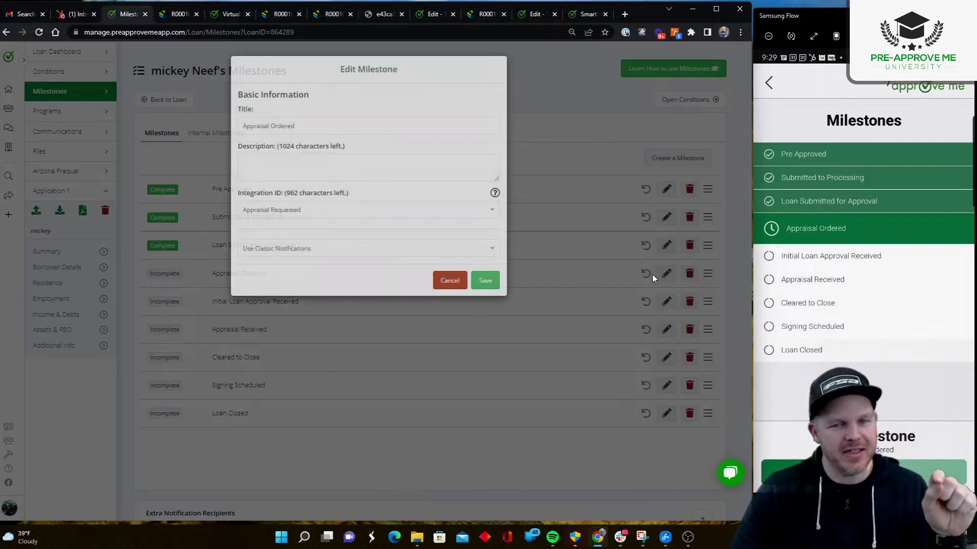
left_click(271, 214)
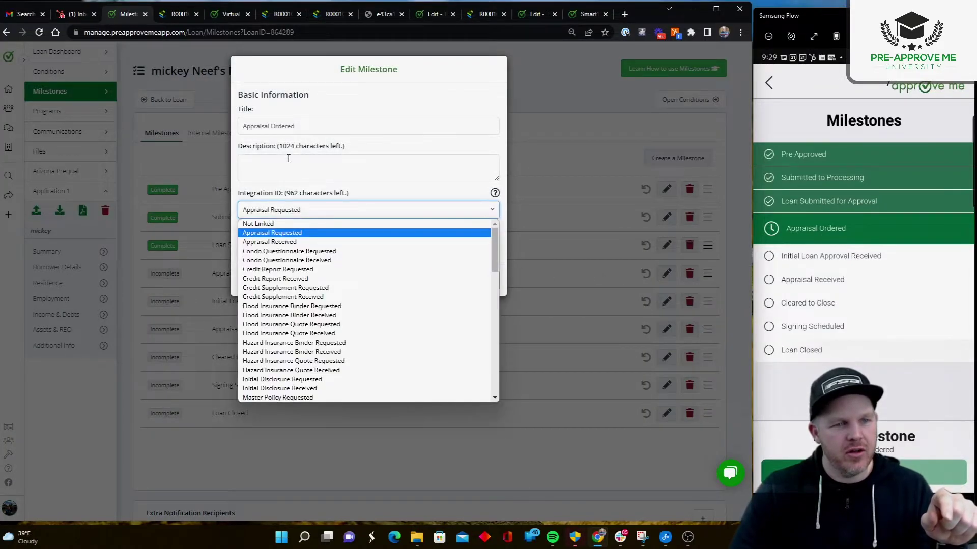
left_click(283, 118)
left_click(249, 128)
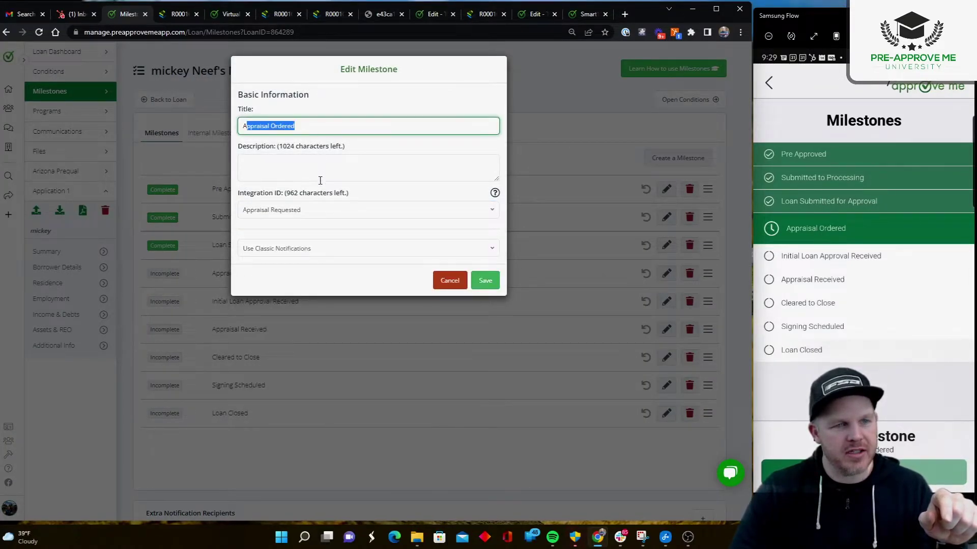
left_click(318, 166)
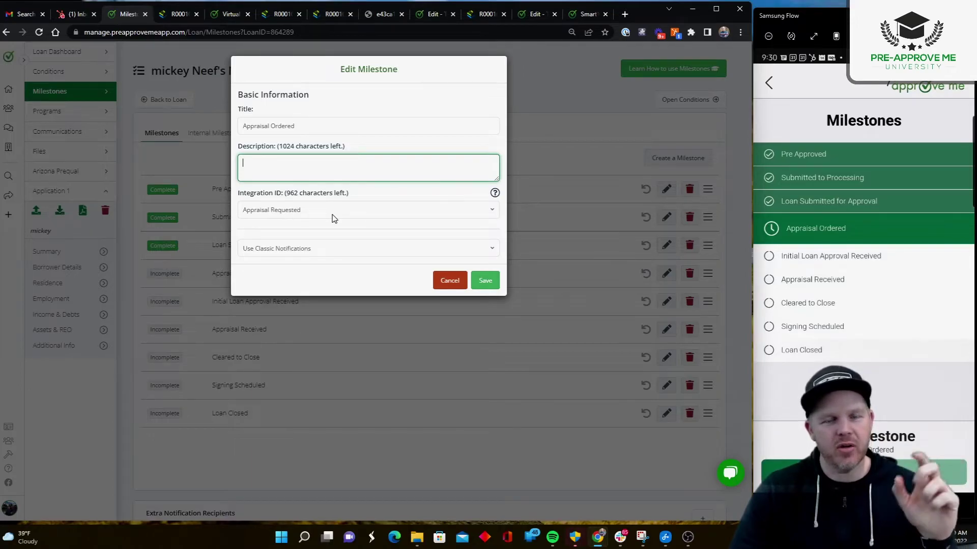
left_click(334, 218)
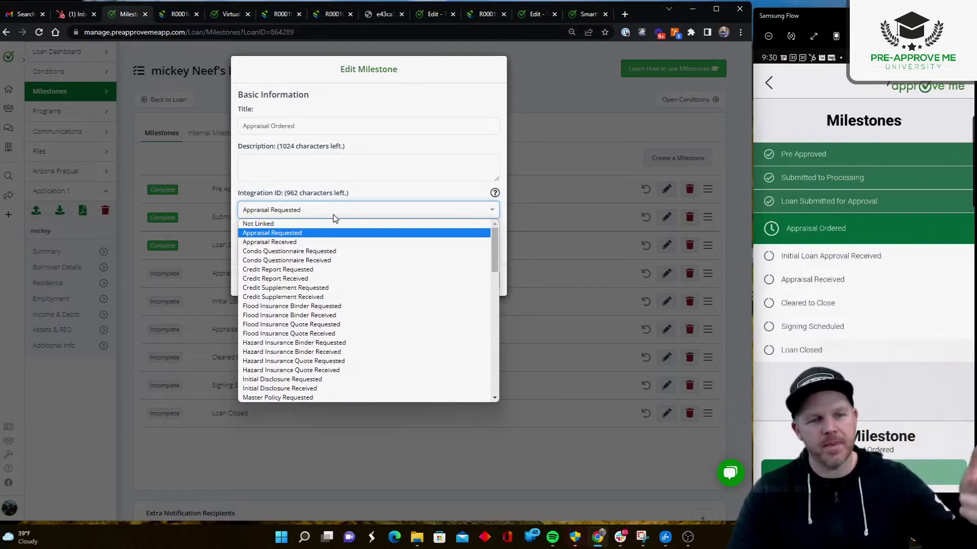
Step: Cancel the Appraisal Ordered edit without changes and glance at the loan in LendingPad
left_click(353, 170)
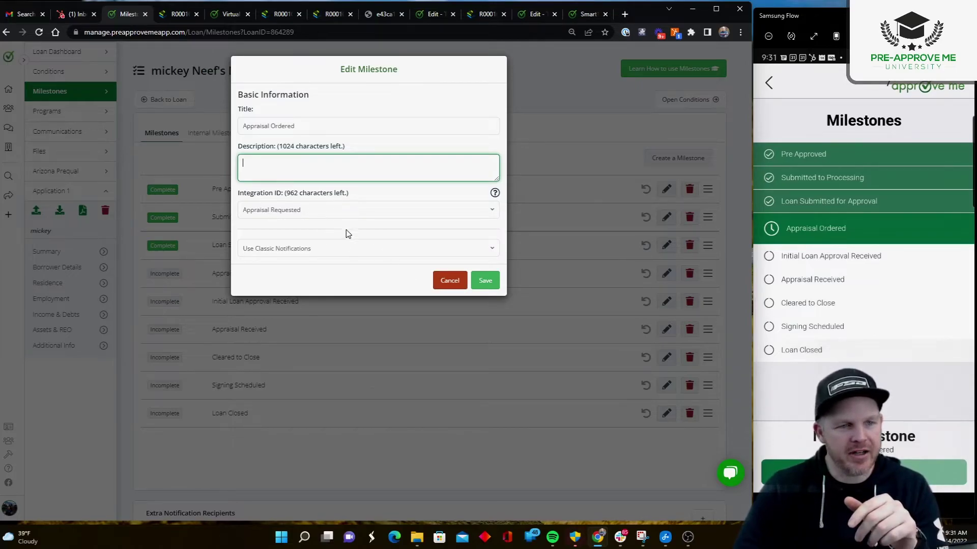
left_click(446, 287)
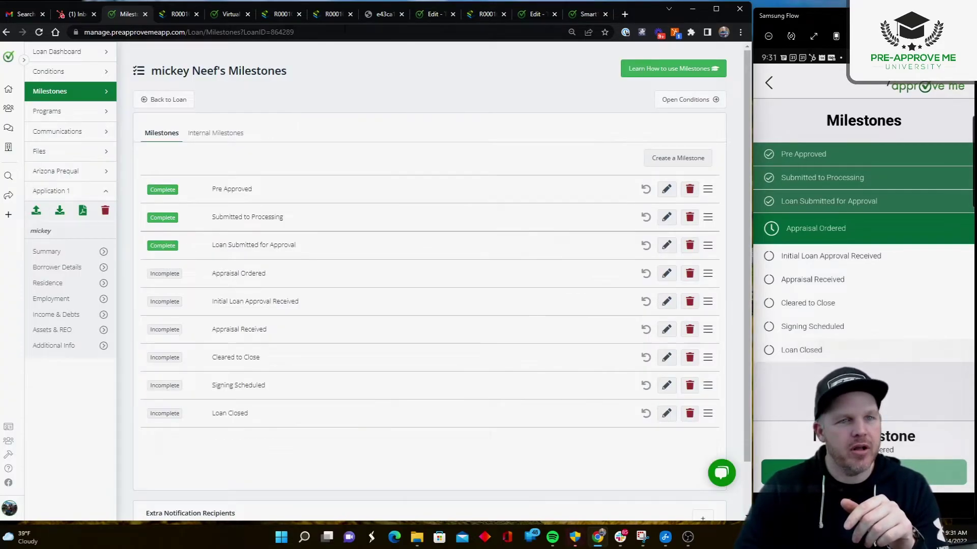
left_click(328, 15)
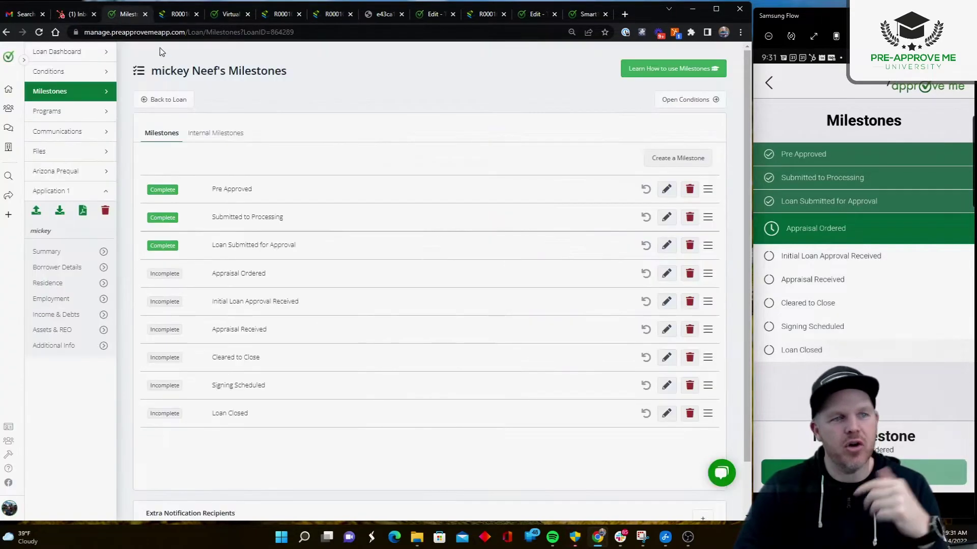
Step: View the five Integration Party Uploaded documents in LendingPad, then switch back to Pre-Approve Me
left_click(125, 15)
left_click(162, 99)
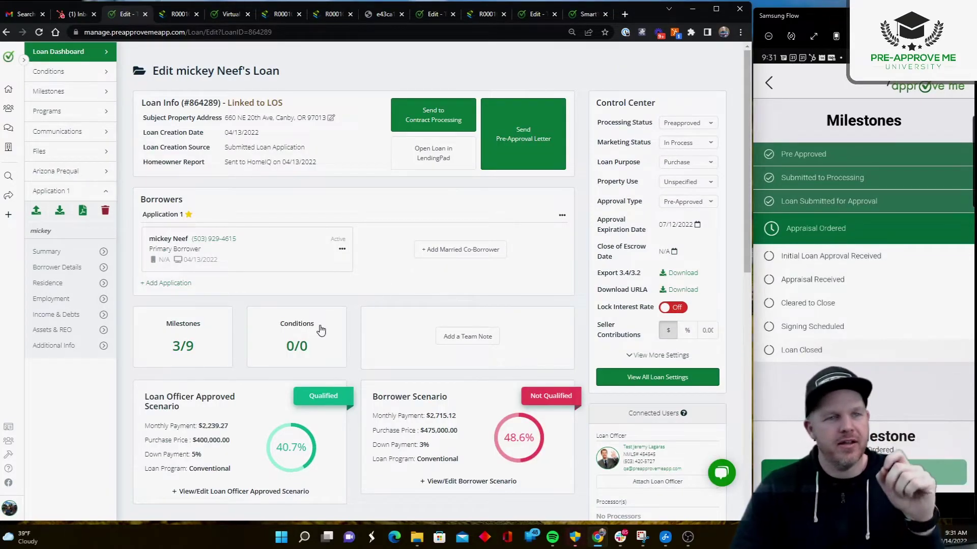
left_click(275, 14)
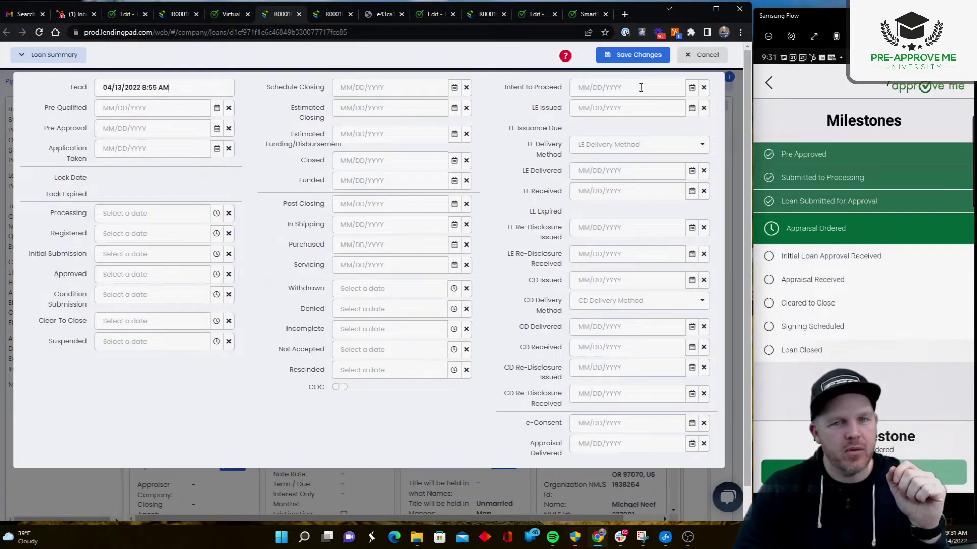
left_click(688, 57)
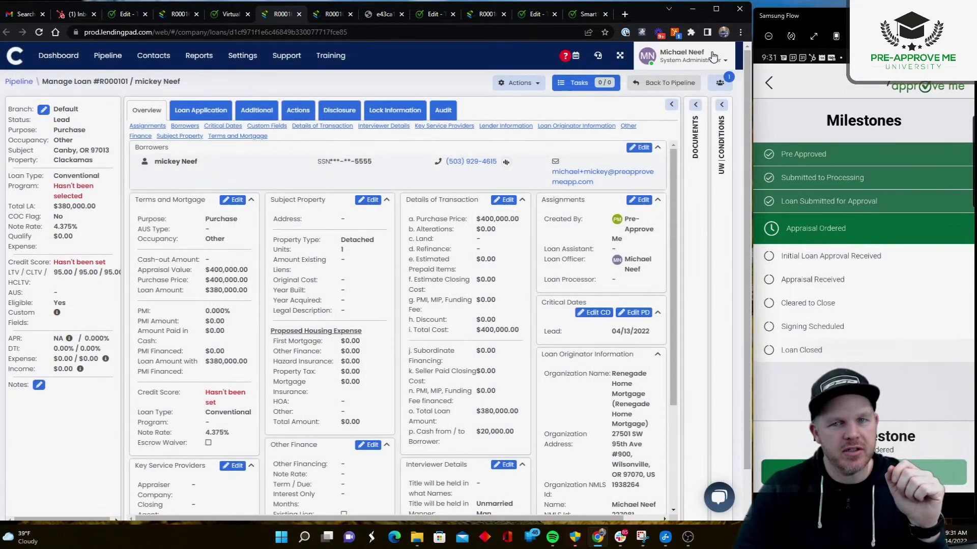
left_click(717, 10)
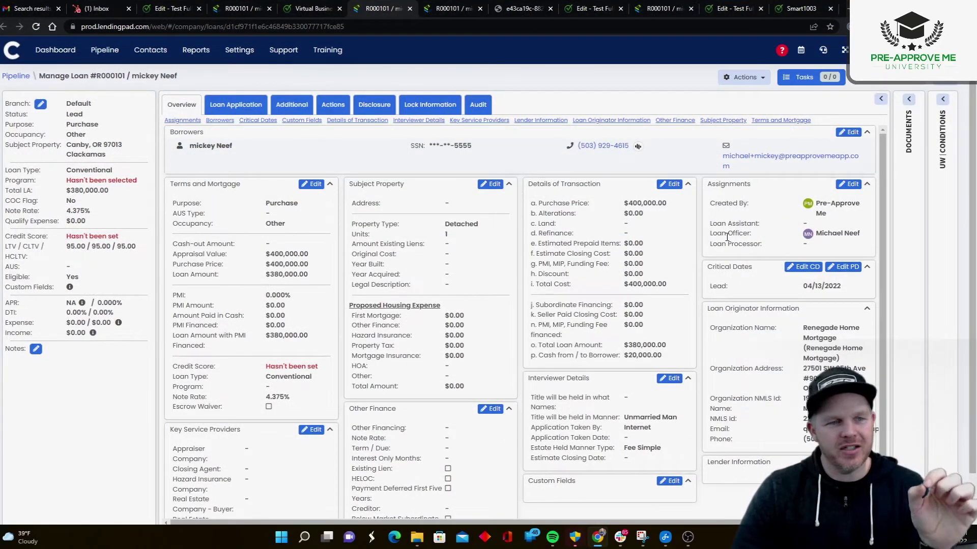
left_click(909, 99)
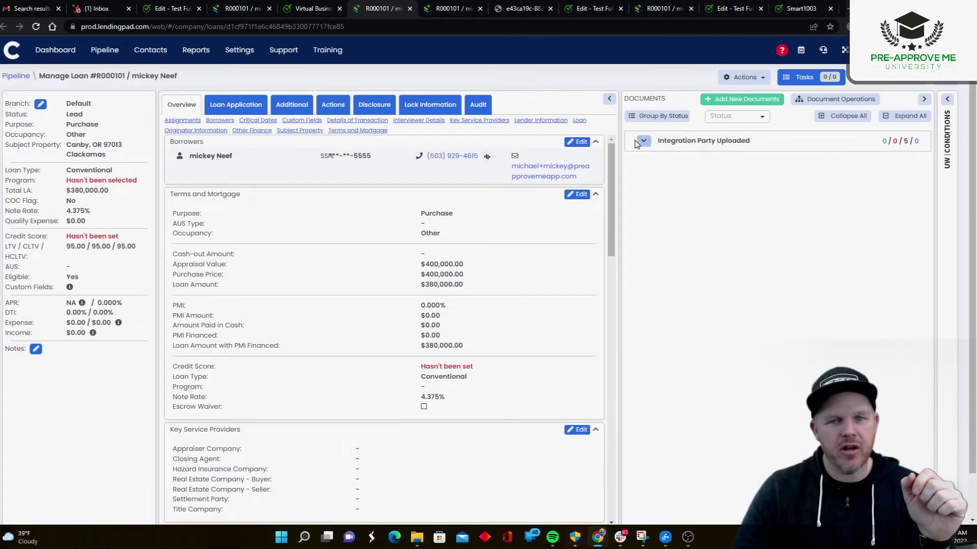
left_click(643, 142)
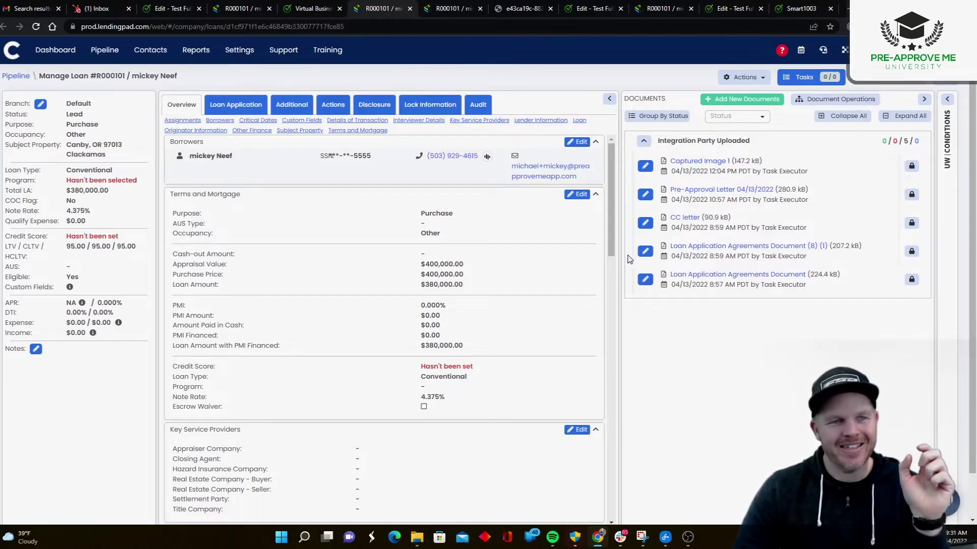
left_click(173, 9)
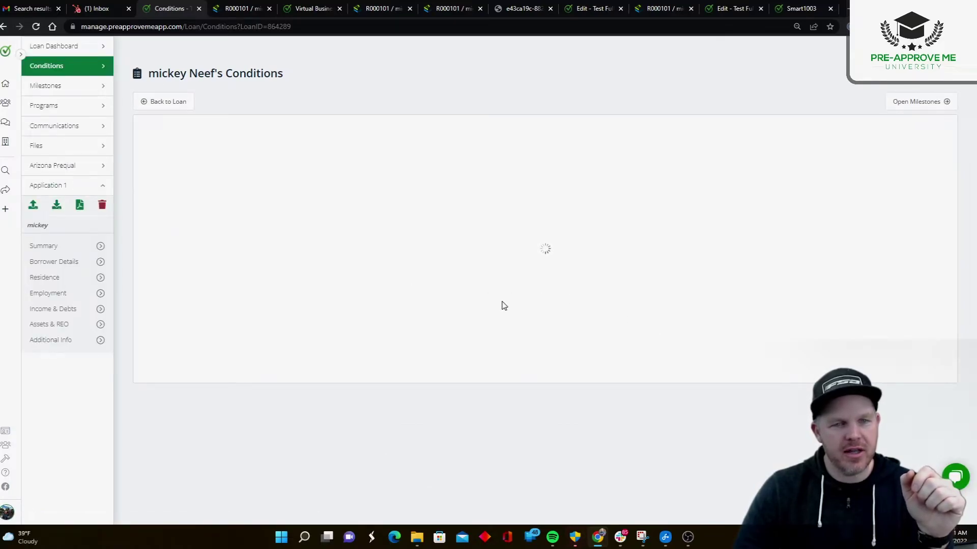
Step: Collapse LendingPad's Documents panel, then go from Conditions back to the loan's main edit page
scroll(601, 315, "down", 5)
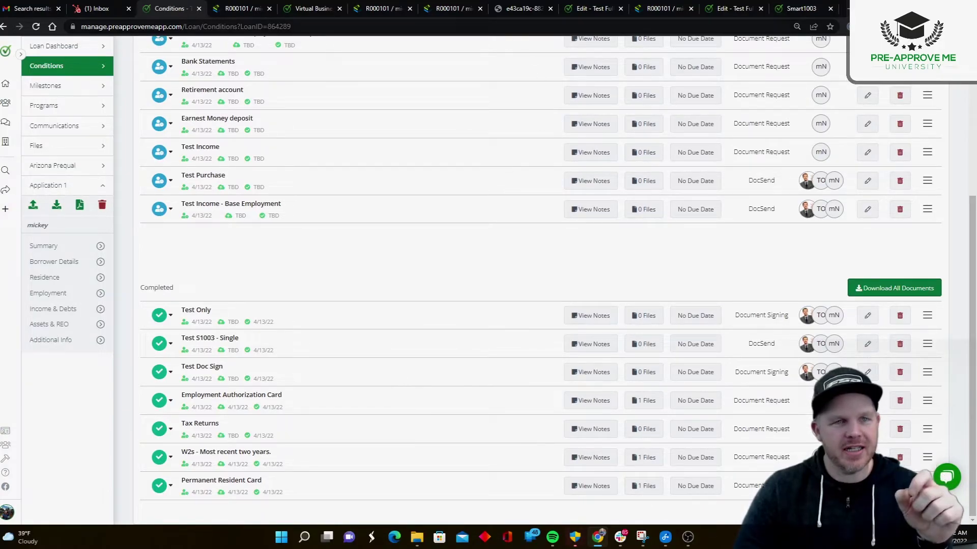
left_click(441, 10)
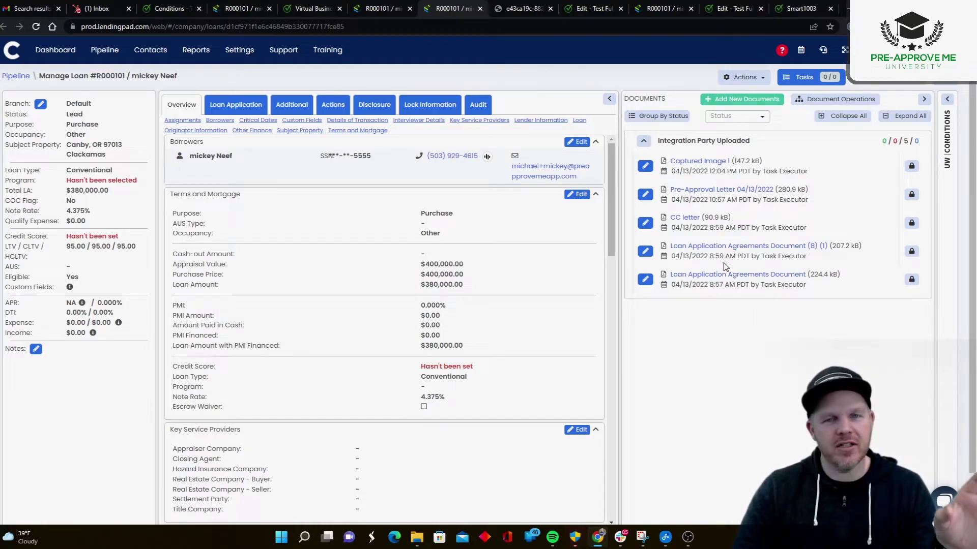
left_click(924, 99)
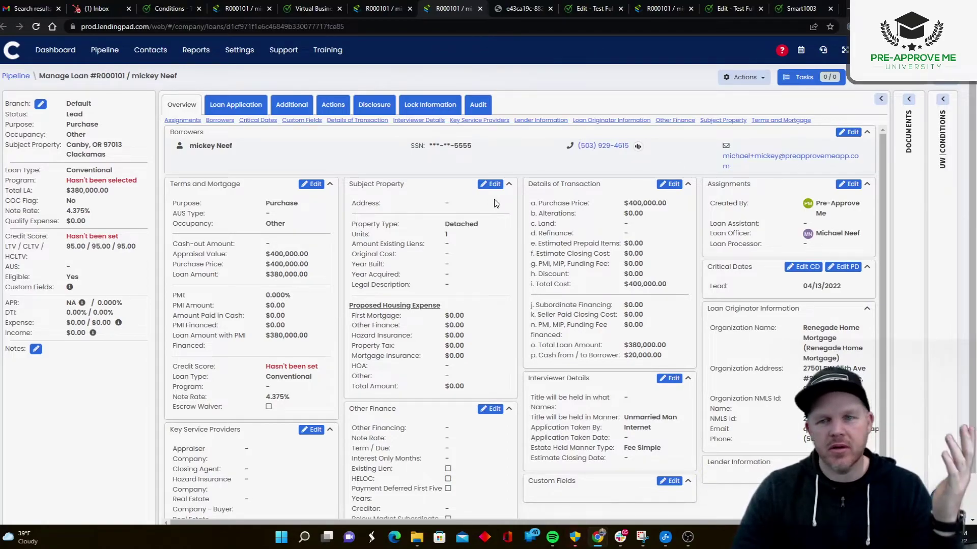
left_click(152, 10)
scroll(562, 175, "up", 5)
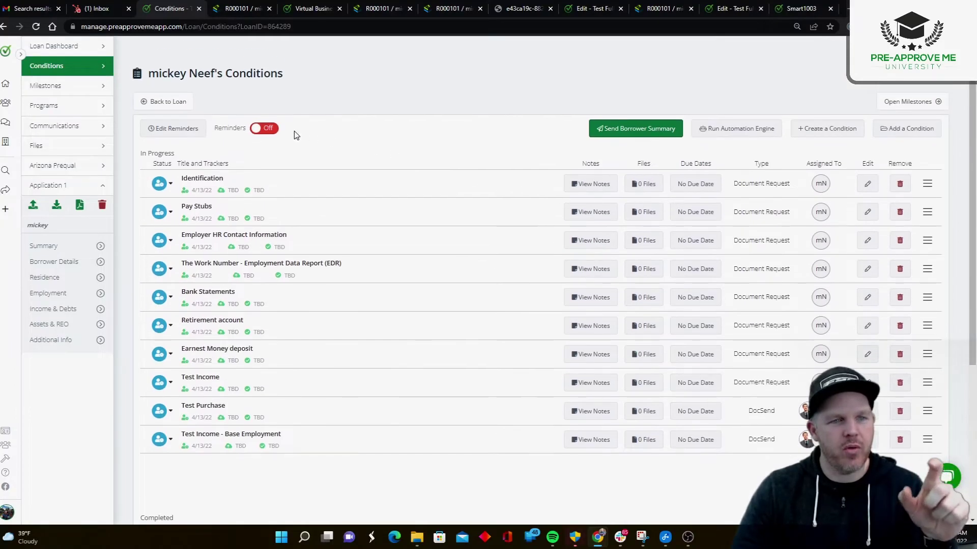
left_click(162, 102)
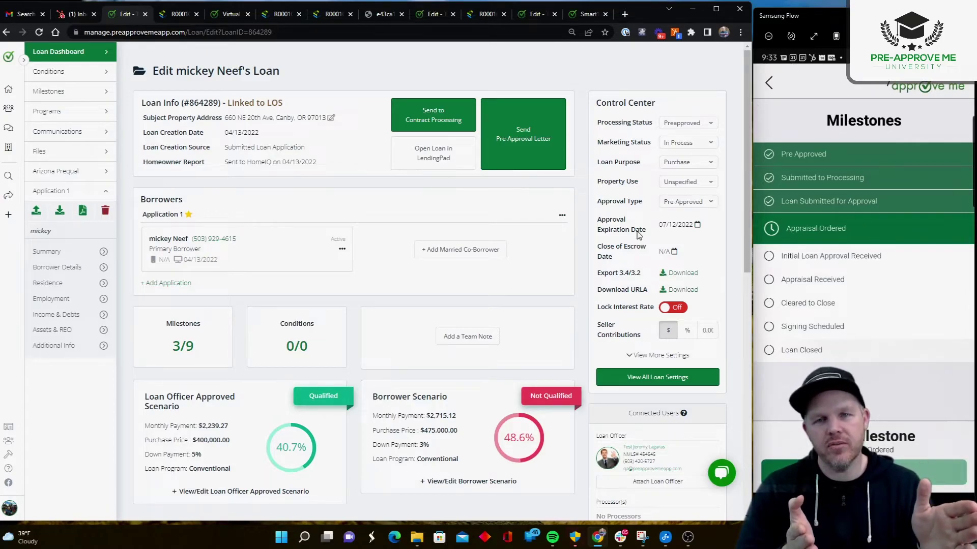
Step: Return the borrower app to its loan dashboard and show the Processing Status choices
left_click(768, 82)
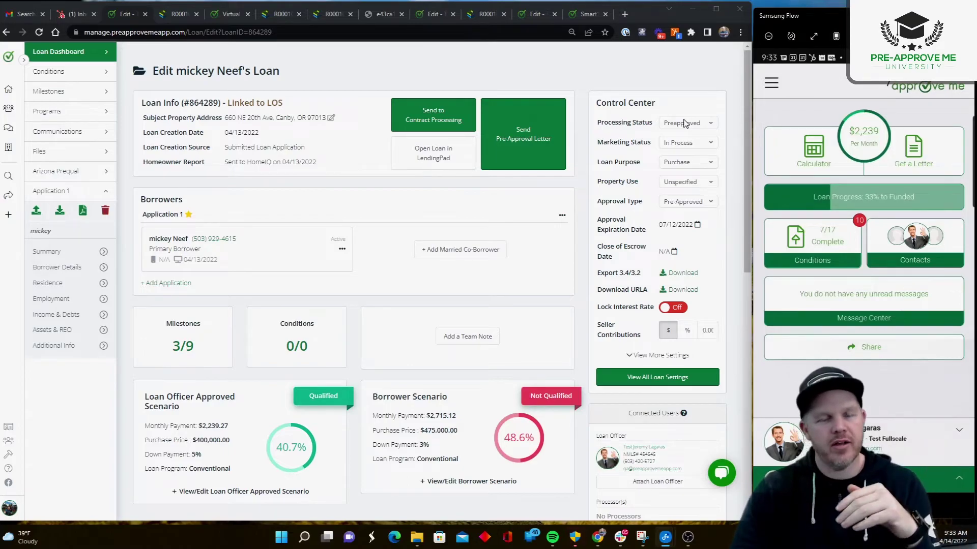
left_click(684, 123)
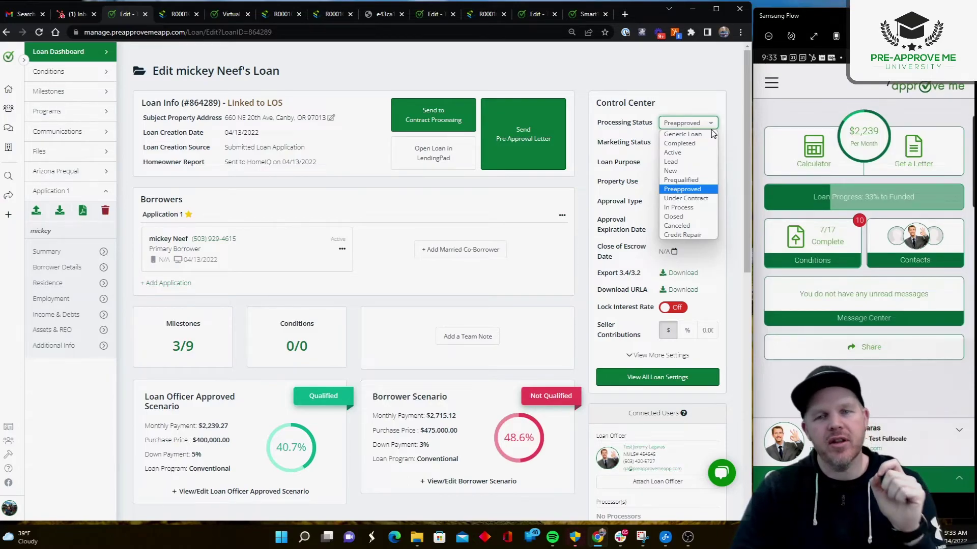
Step: Set the processing status to Closed and confirm the borrower app refresh
left_click(693, 217)
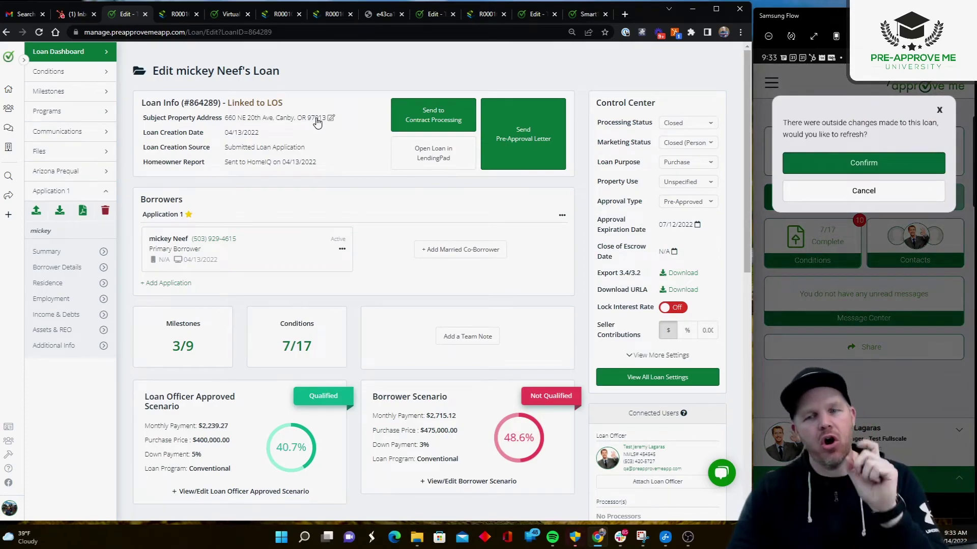
left_click(843, 157)
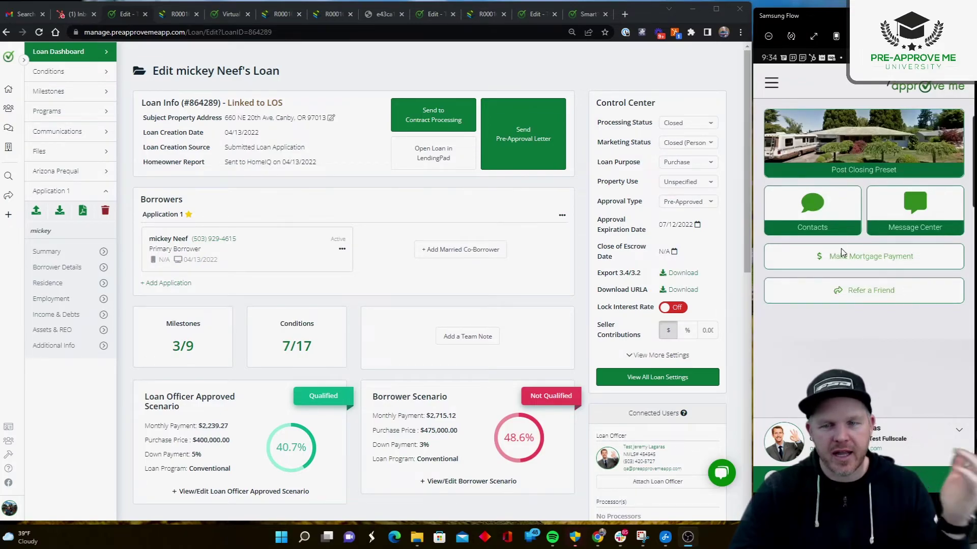
Step: Open the homeIQ home value report from the Post Closing preset and scroll through it
left_click(868, 142)
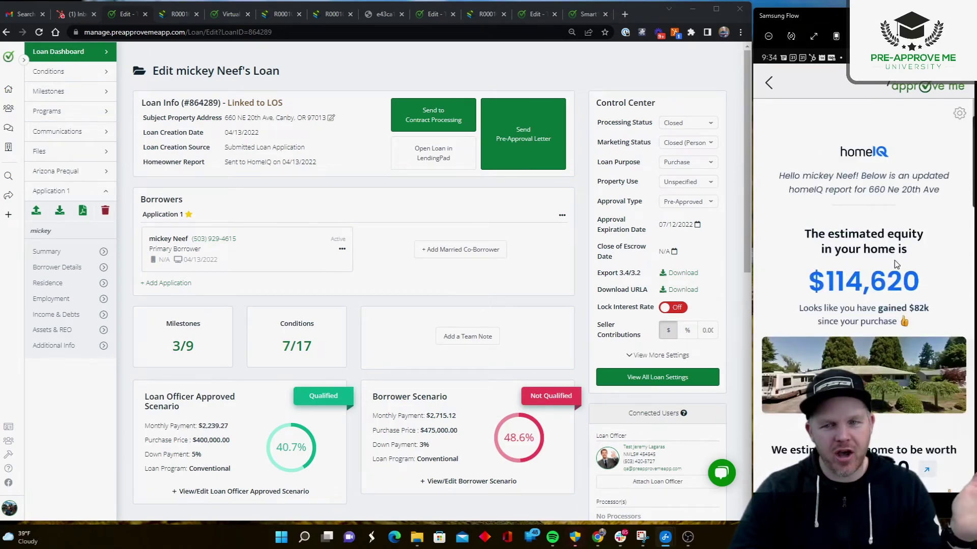
scroll(896, 266, "down", 5)
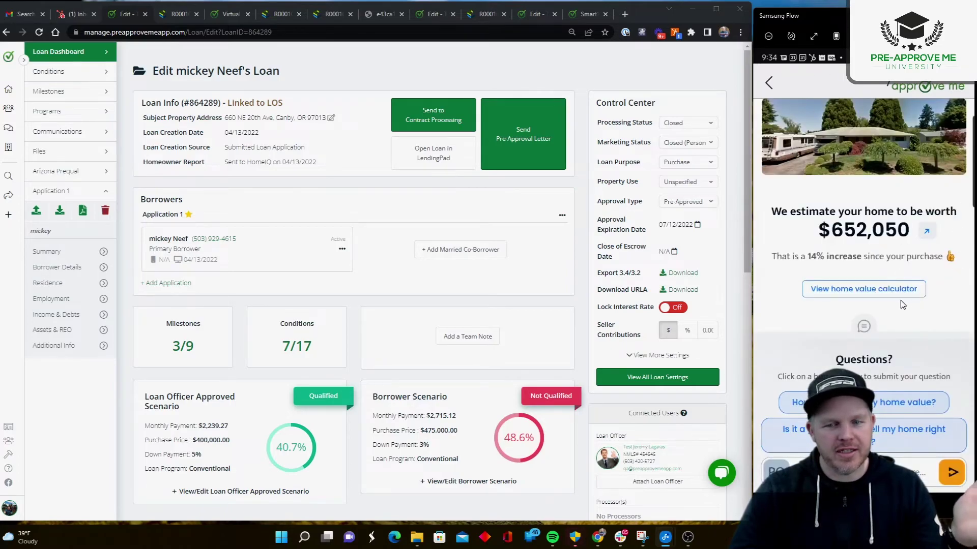
scroll(918, 232, "down", 2)
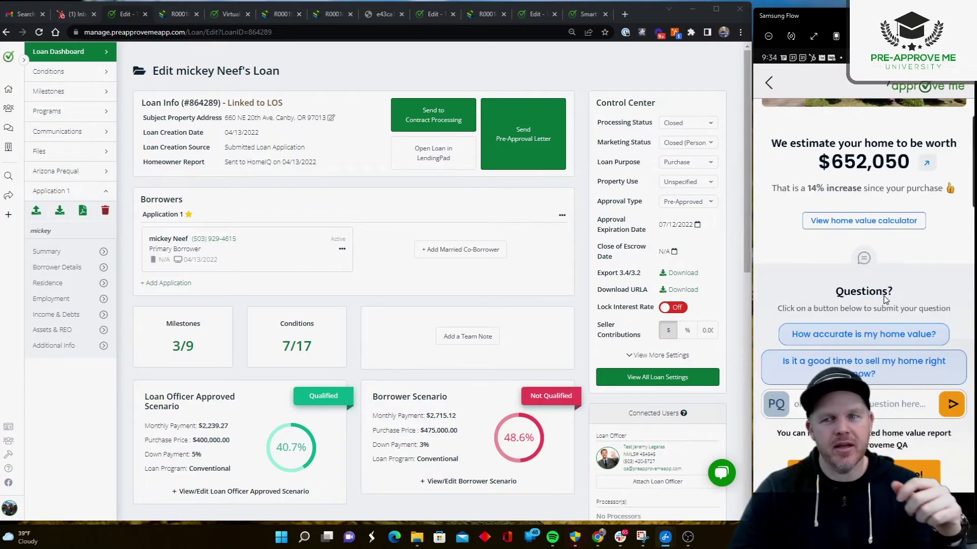
scroll(885, 300, "down", 5)
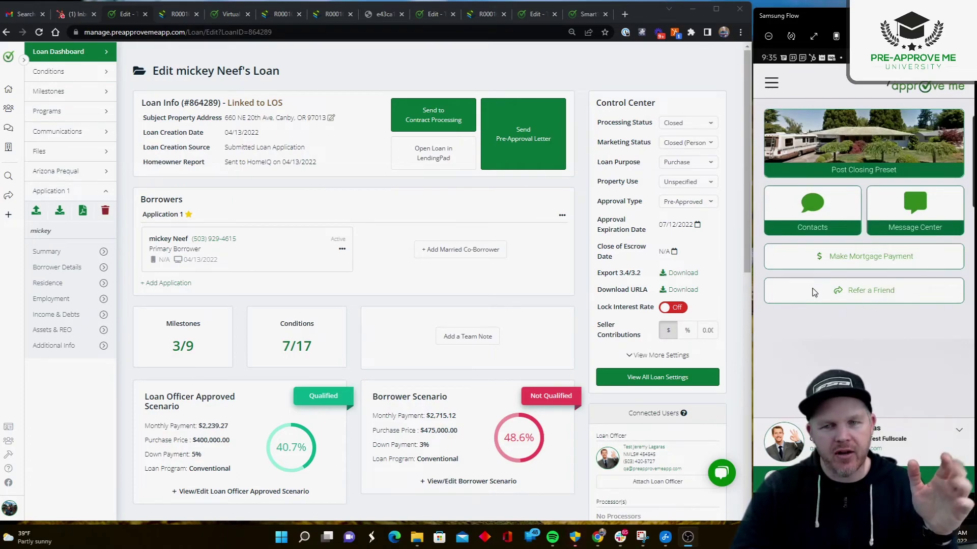
Step: Open Make Mortgage Payment and scroll the servicer's sign-in page
left_click(858, 268)
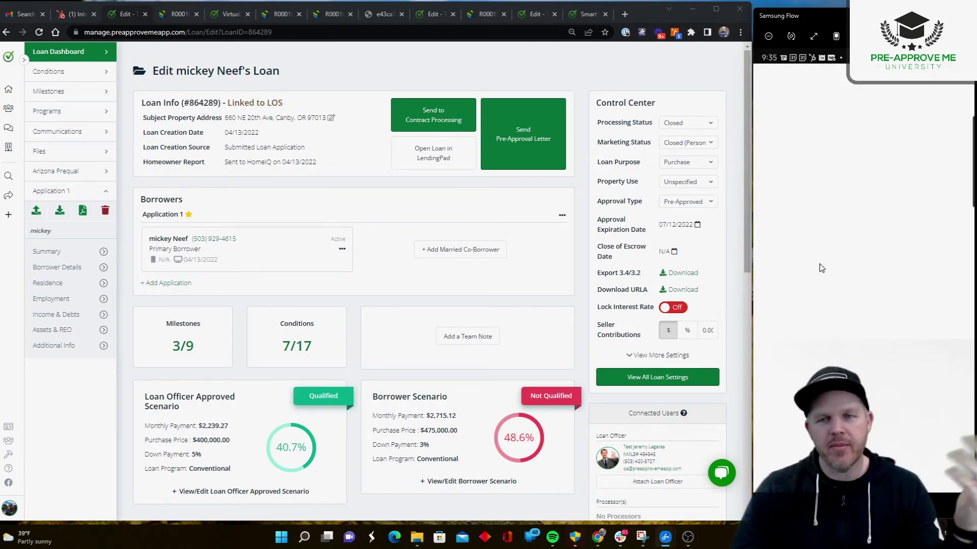
scroll(823, 266, "down", 3)
scroll(824, 267, "down", 3)
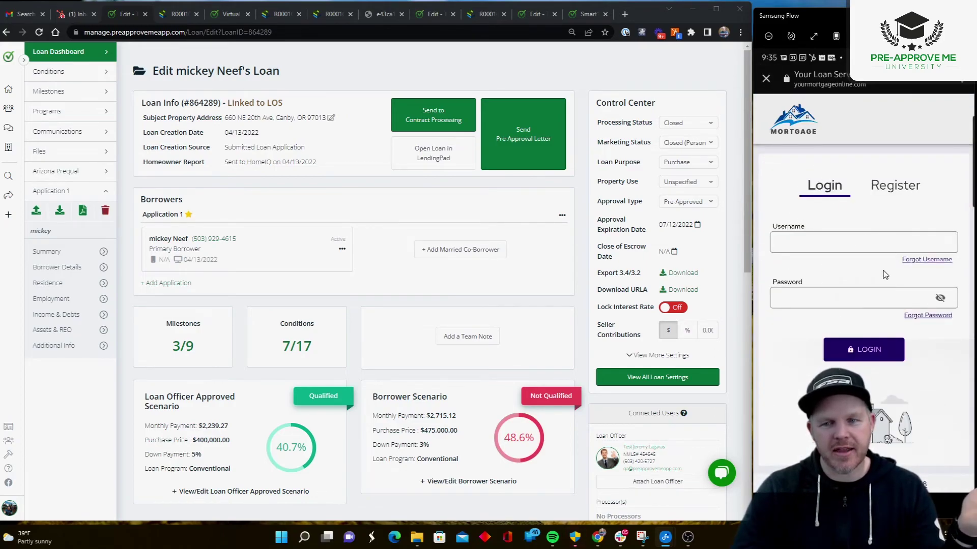
Step: Go back from the servicer sign-in page to the app's Post Closing screen
right_click(813, 146)
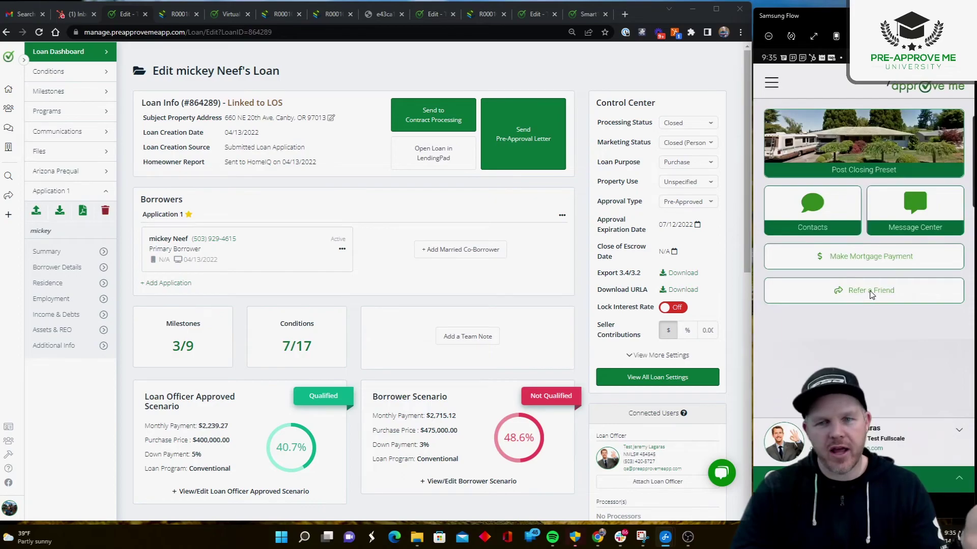